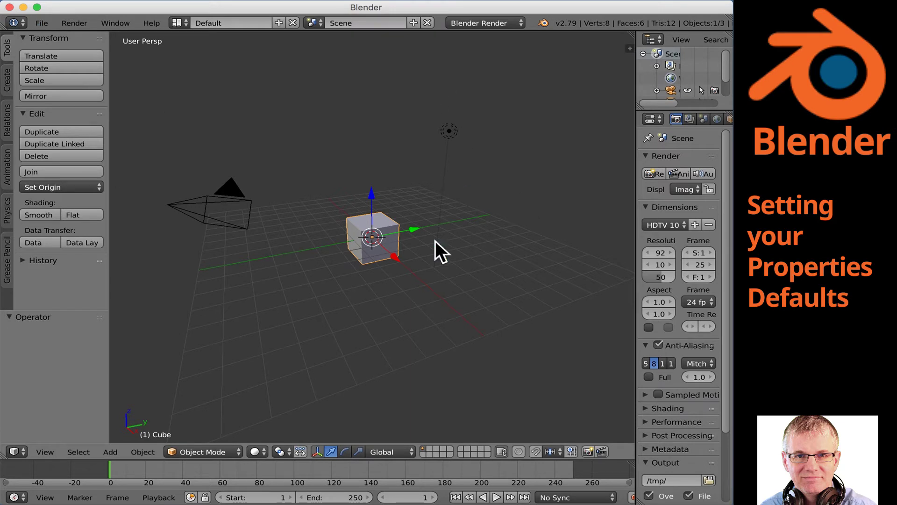
Load the factory settings and switch the screen layout to Video Editing
{"action": "left_click", "coordinate": [40, 23]}
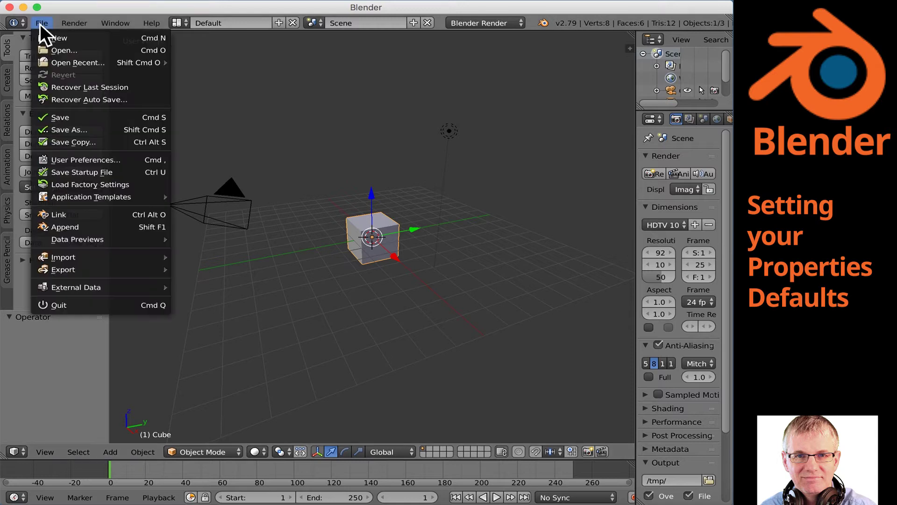
{"action": "left_click", "coordinate": [140, 186]}
{"action": "left_click", "coordinate": [140, 187]}
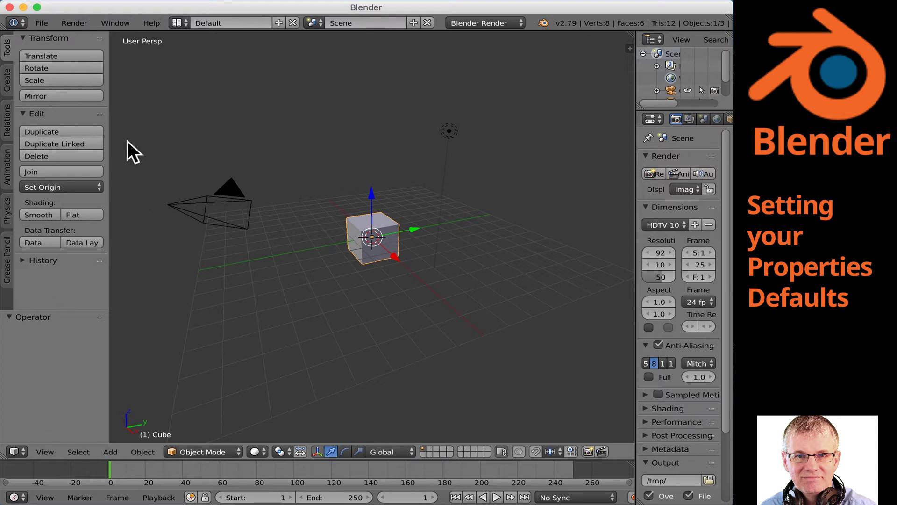
{"action": "left_click", "coordinate": [179, 23]}
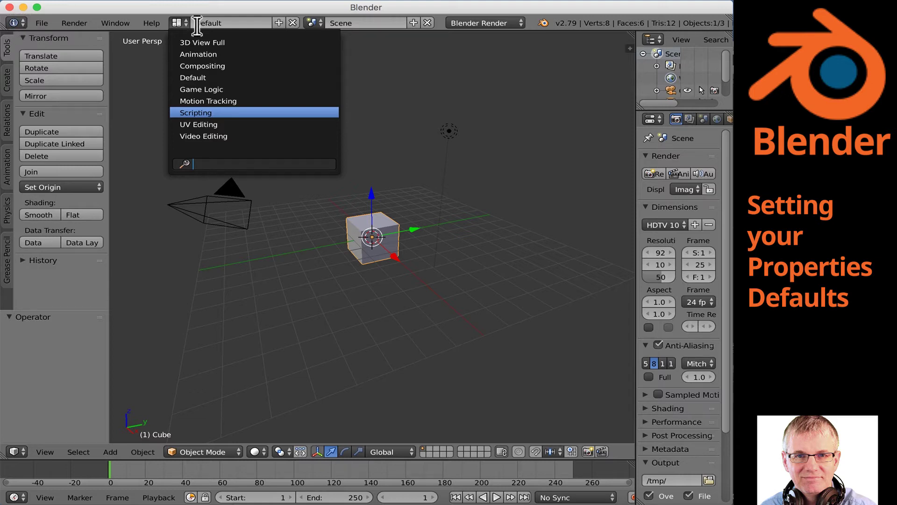
{"action": "left_click", "coordinate": [230, 137]}
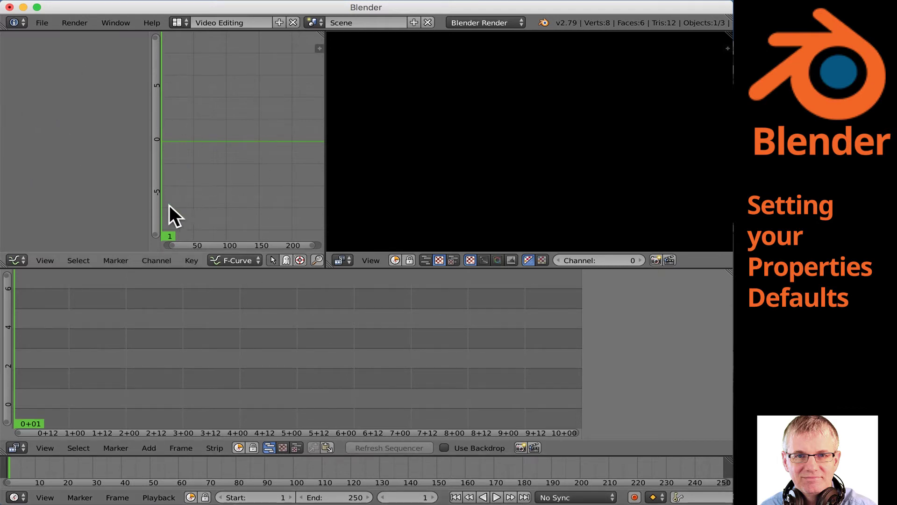
Switch the Graph Editor area to the Properties editor and back to the Graph Editor
{"action": "left_click", "coordinate": [15, 261]}
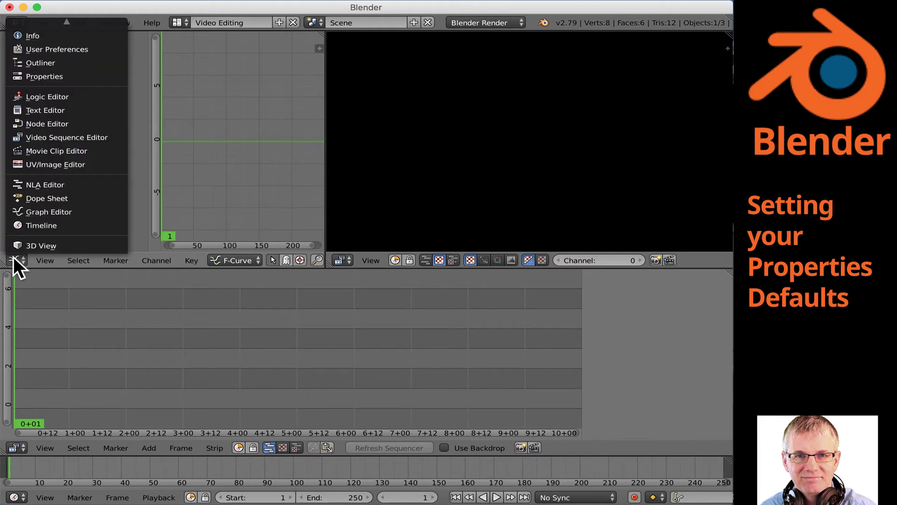
{"action": "left_click", "coordinate": [84, 211]}
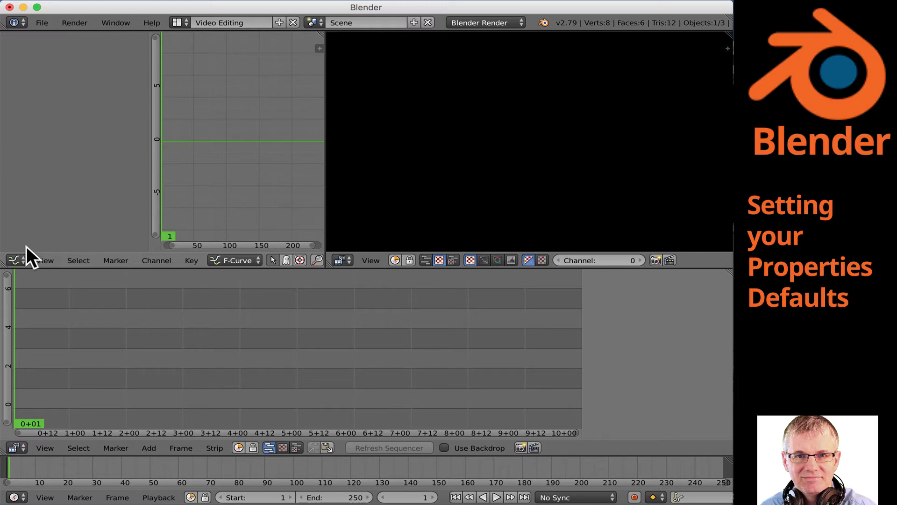
{"action": "left_click", "coordinate": [16, 260]}
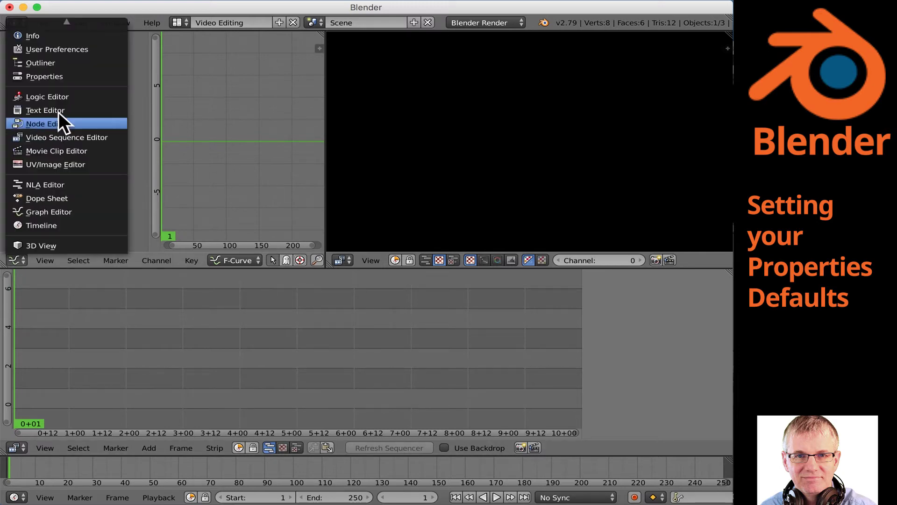
{"action": "left_click", "coordinate": [66, 78]}
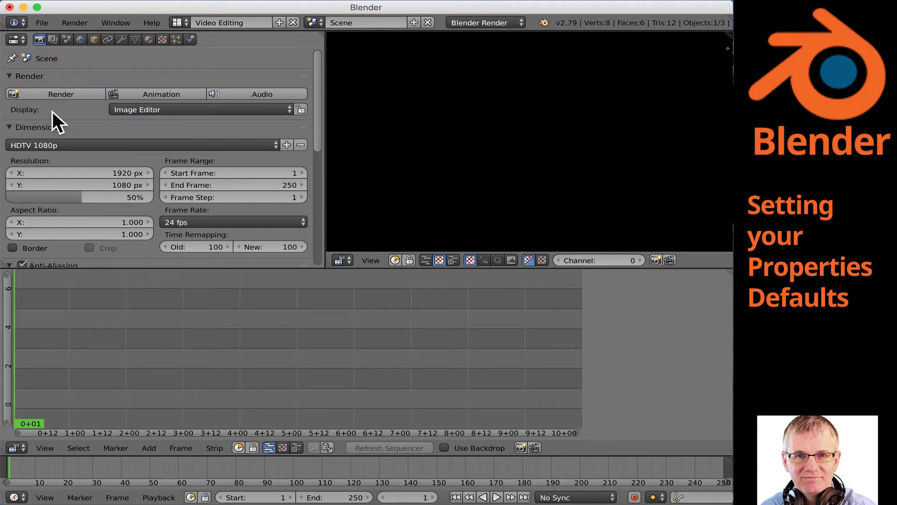
{"action": "left_click", "coordinate": [17, 40]}
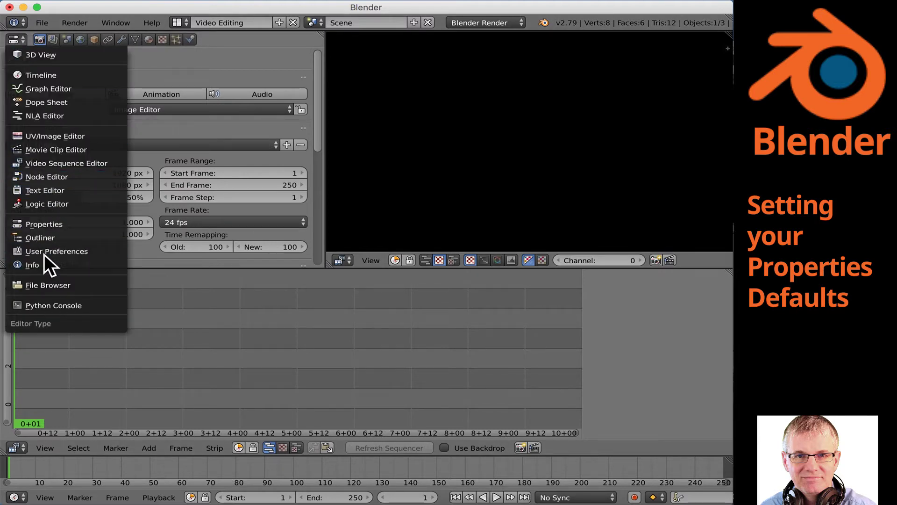
{"action": "left_click", "coordinate": [49, 89]}
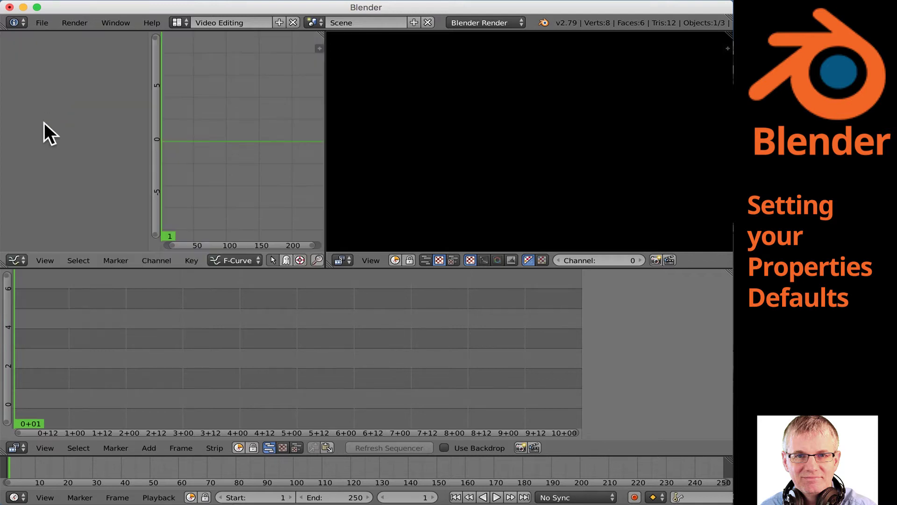
Change the Graph Editor area to the Properties editor
{"action": "left_click", "coordinate": [16, 257]}
{"action": "key", "text": "Escape"}
{"action": "left_click", "coordinate": [21, 259]}
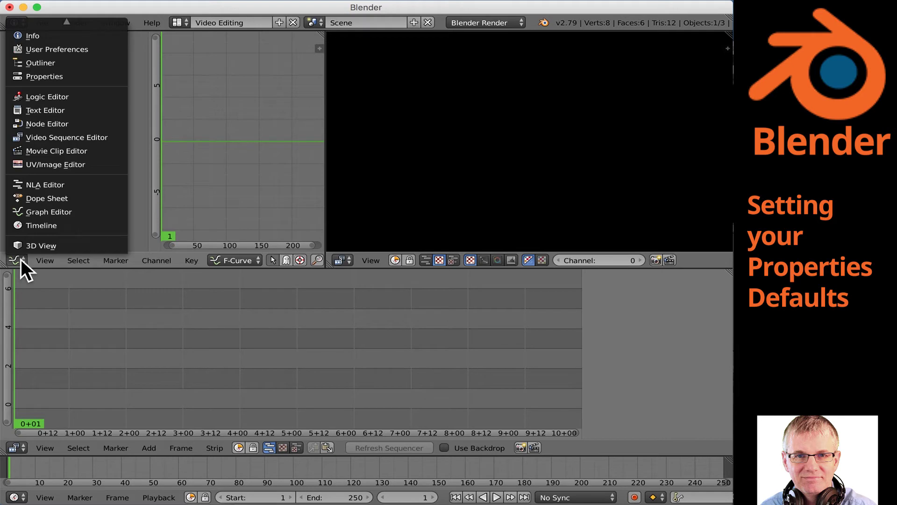
{"action": "left_click", "coordinate": [16, 255]}
{"action": "left_click", "coordinate": [16, 255]}
{"action": "left_click", "coordinate": [70, 73]}
{"action": "left_click", "coordinate": [17, 40]}
{"action": "left_click", "coordinate": [16, 39]}
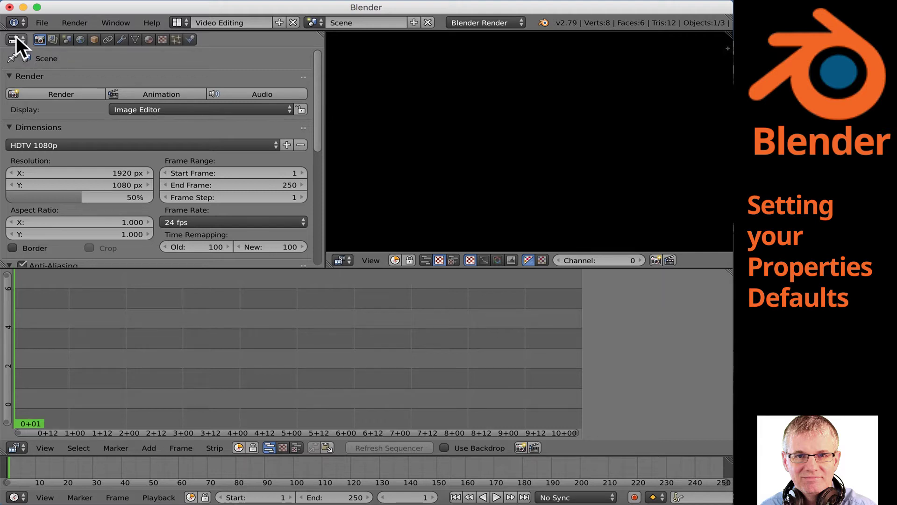
{"action": "left_click", "coordinate": [14, 40]}
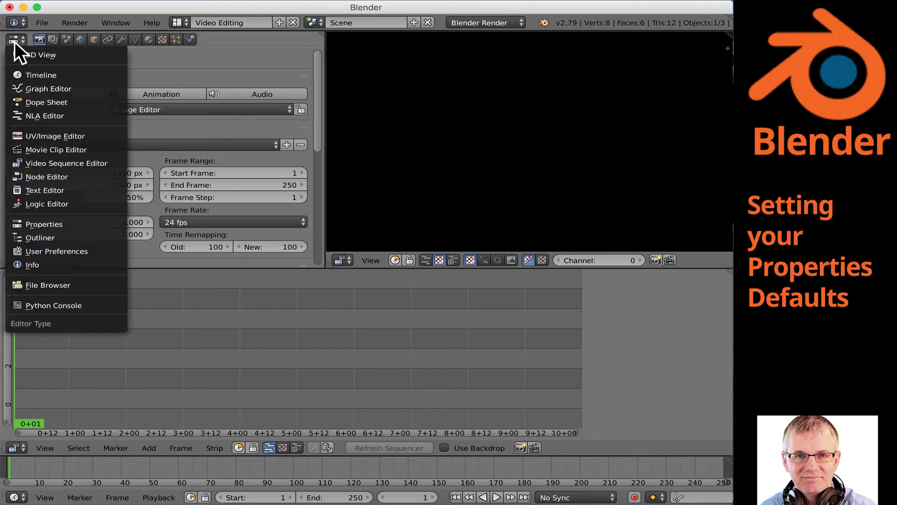
{"action": "left_click", "coordinate": [94, 223]}
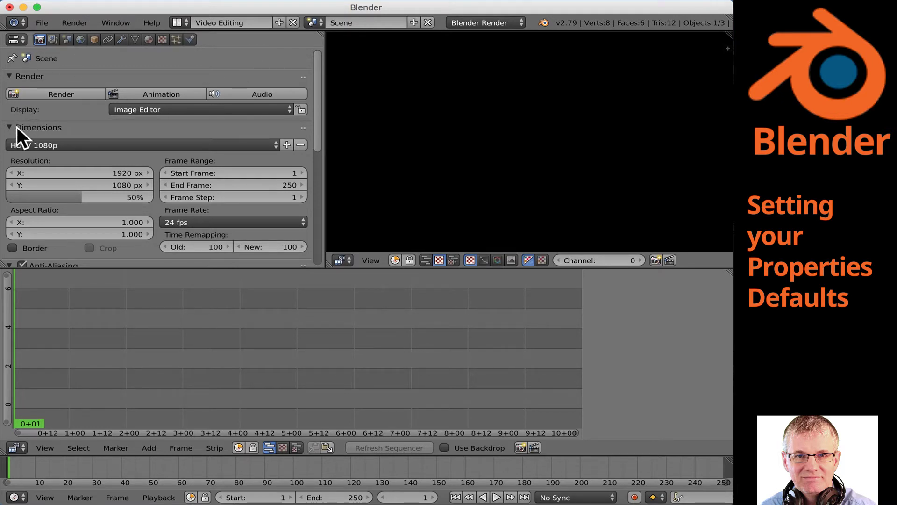
{"action": "left_click", "coordinate": [193, 109]}
{"action": "left_click", "coordinate": [25, 75]}
{"action": "left_click", "coordinate": [27, 75]}
{"action": "left_click", "coordinate": [26, 75]}
{"action": "left_click", "coordinate": [26, 75]}
{"action": "left_click", "coordinate": [26, 75]}
{"action": "left_click", "coordinate": [26, 75]}
{"action": "left_click", "coordinate": [26, 75]}
{"action": "left_click", "coordinate": [26, 75]}
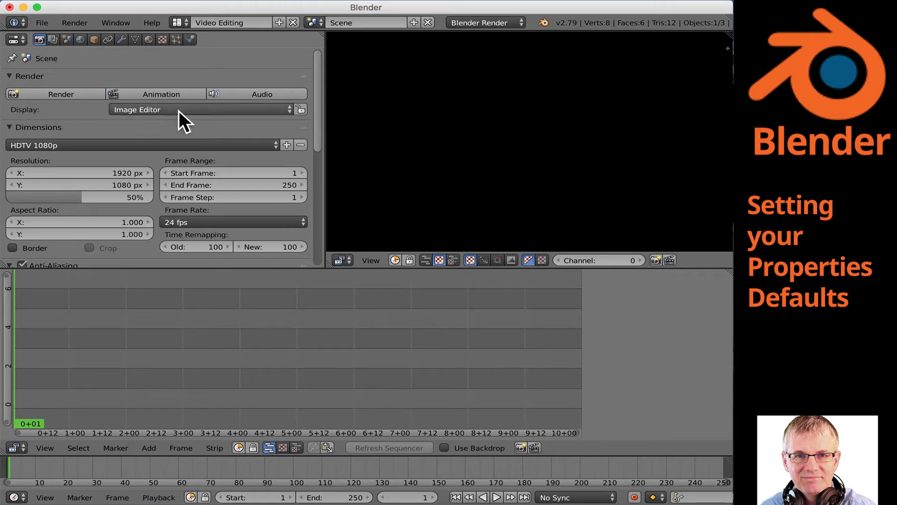
Set the render display option to Keep UI
{"action": "left_click", "coordinate": [212, 109]}
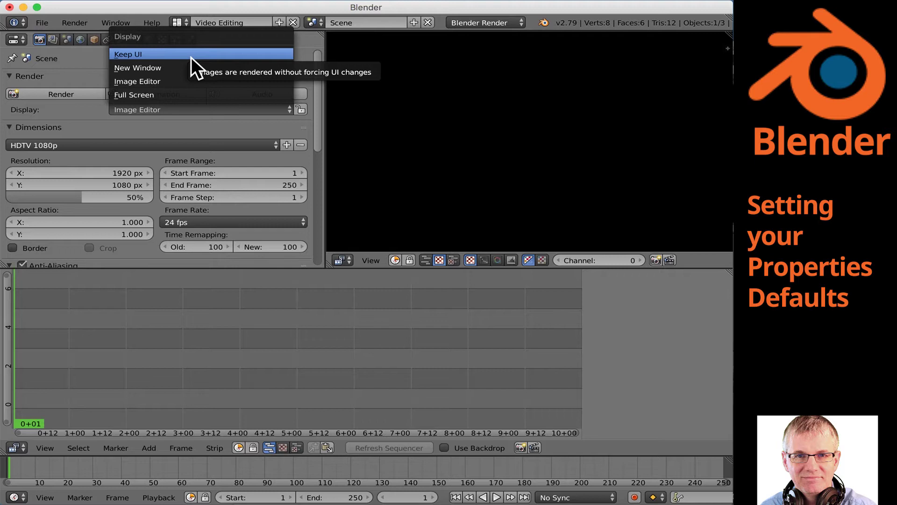
{"action": "left_click", "coordinate": [130, 55]}
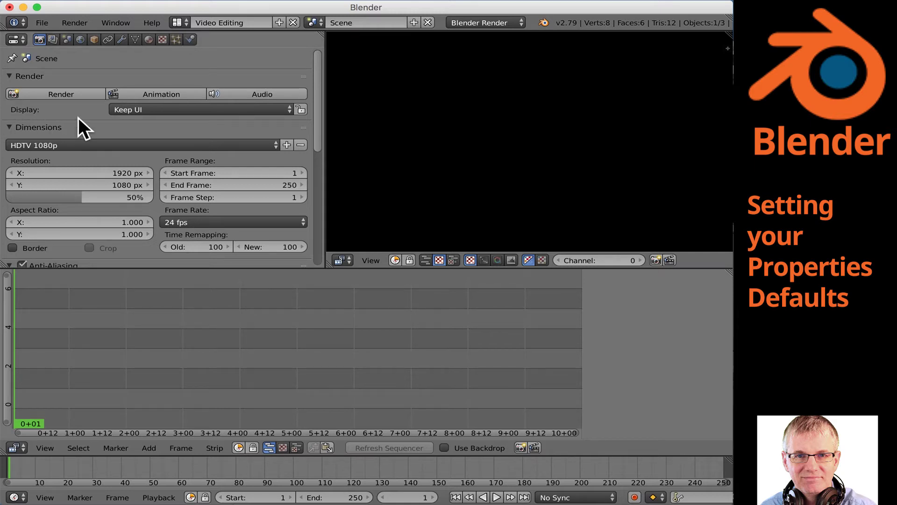
Apply the HDTV 1080p render preset with the resolution scale at 100%
{"action": "left_click_drag", "start_coordinate": [318, 107], "coordinate": [318, 126]}
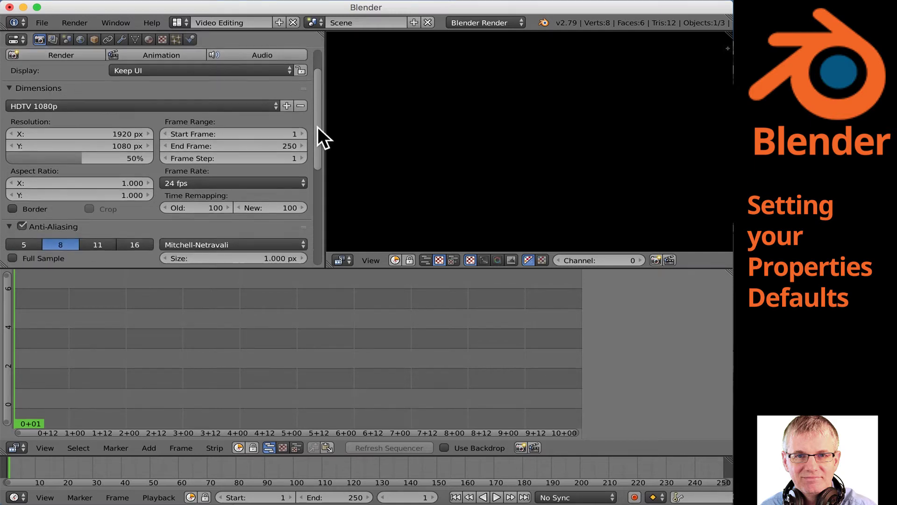
{"action": "left_click", "coordinate": [193, 100]}
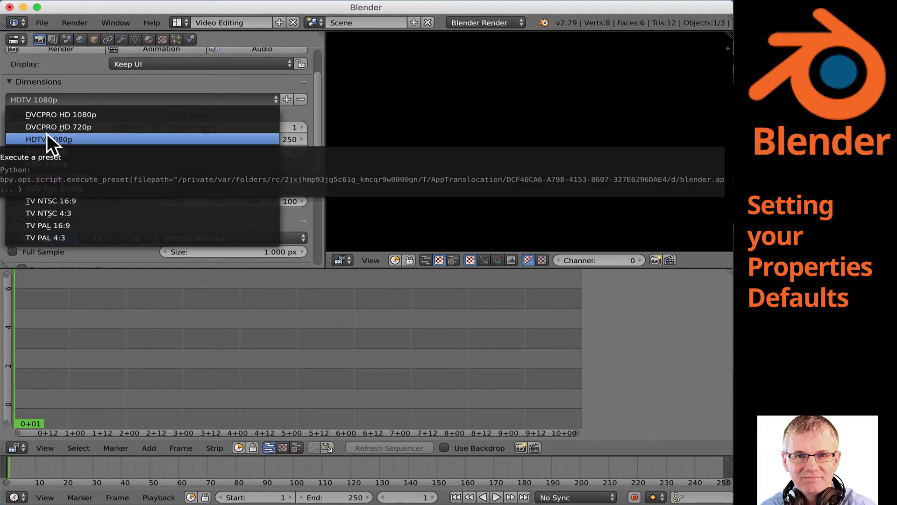
{"action": "left_click", "coordinate": [85, 139]}
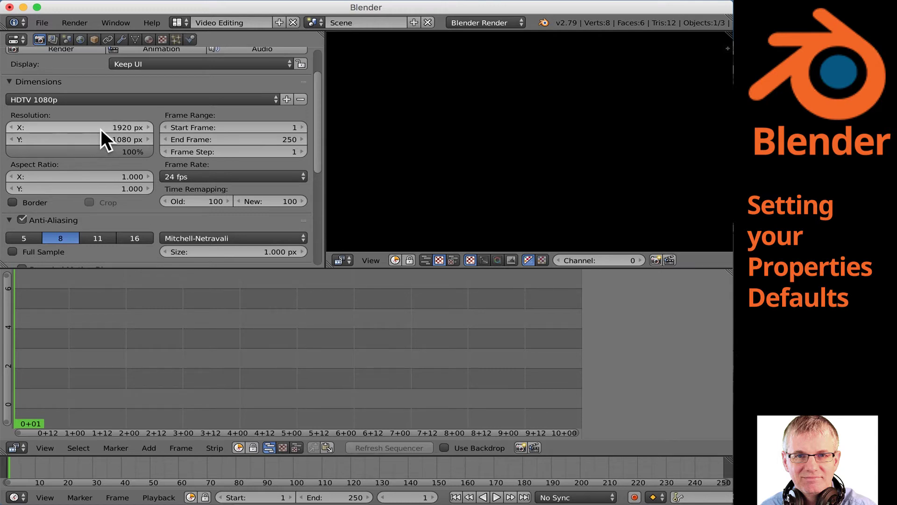
{"action": "mouse_move", "coordinate": [137, 149]}
{"action": "left_mouse_down"}
{"action": "mouse_move", "coordinate": [16, 150]}
{"action": "mouse_move", "coordinate": [155, 150]}
{"action": "left_mouse_up"}
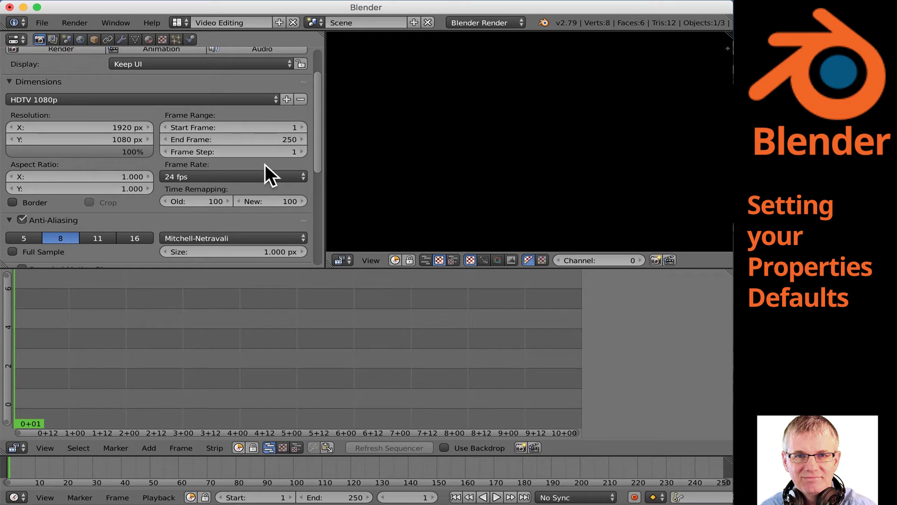
{"action": "mouse_move", "coordinate": [138, 157]}
{"action": "left_mouse_down"}
{"action": "mouse_move", "coordinate": [67, 151]}
{"action": "mouse_move", "coordinate": [154, 151]}
{"action": "left_mouse_up"}
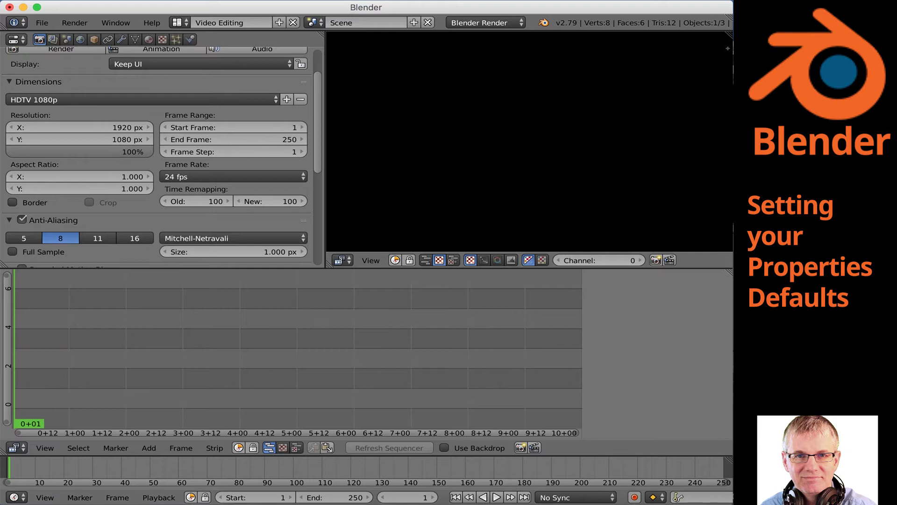
Set the end frame of the render range to 600
{"action": "left_click", "coordinate": [269, 141]}
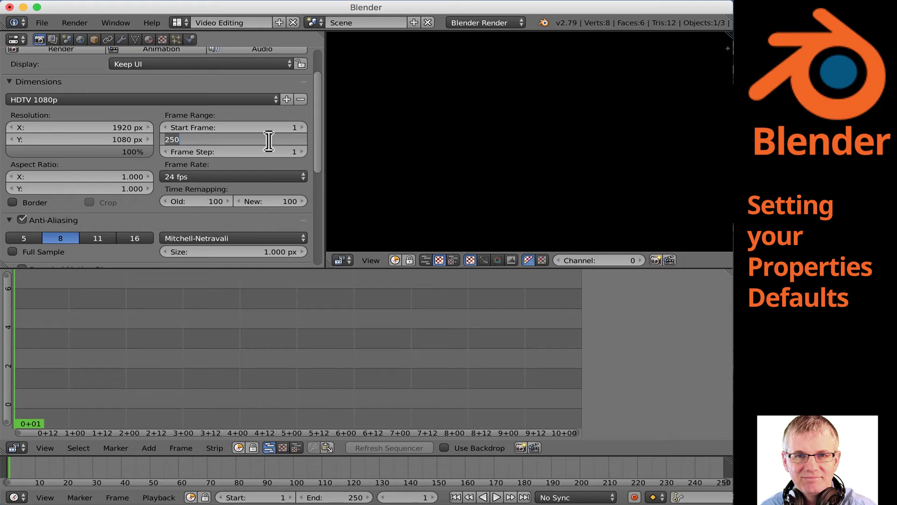
{"action": "type", "text": "600"}
{"action": "key", "text": "Tab"}
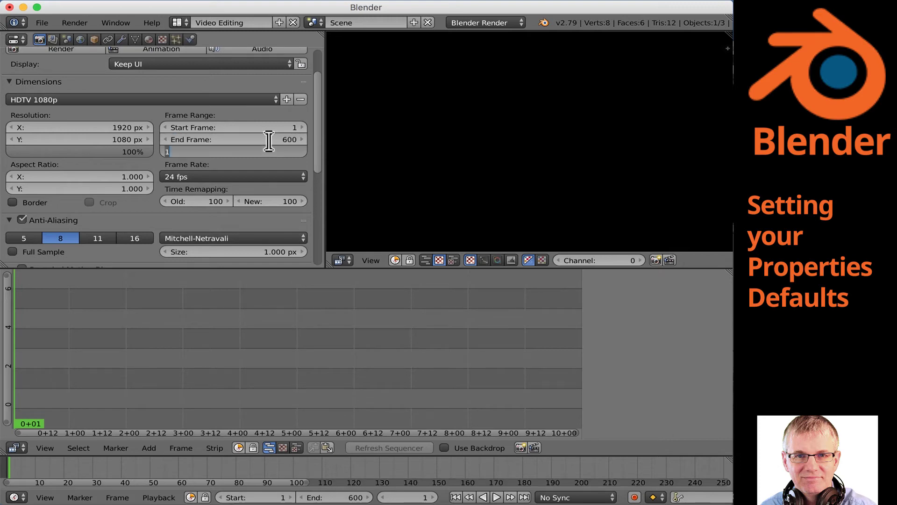
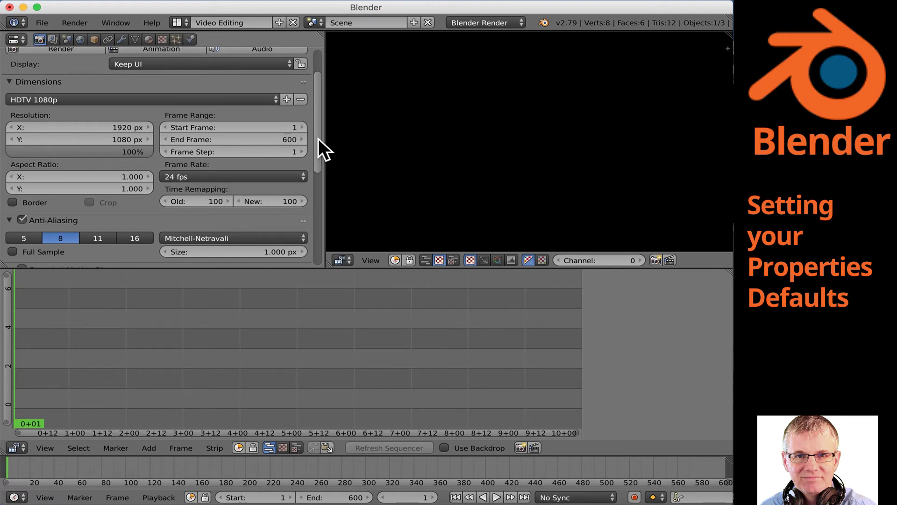
Set the render output path to the "blender render" folder on the Desktop
{"action": "left_click_drag", "start_coordinate": [318, 138], "coordinate": [311, 190]}
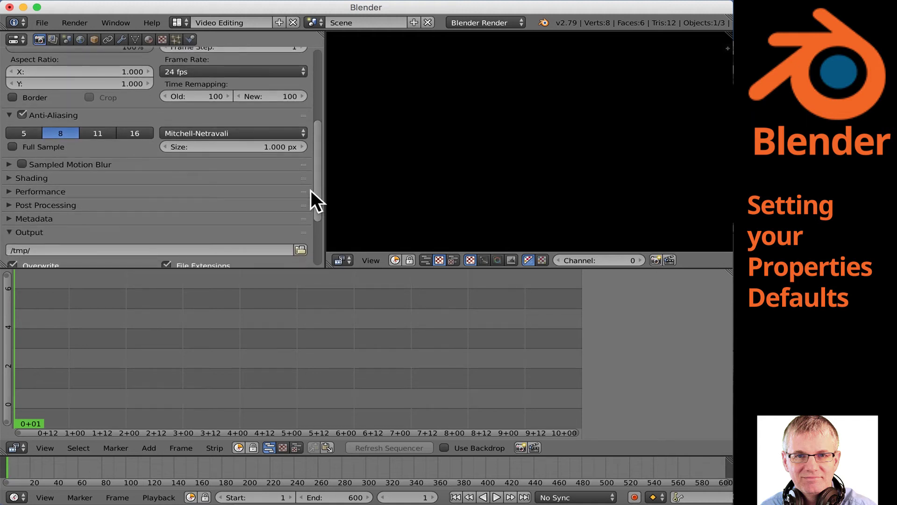
{"action": "left_click_drag", "start_coordinate": [314, 178], "coordinate": [315, 196]}
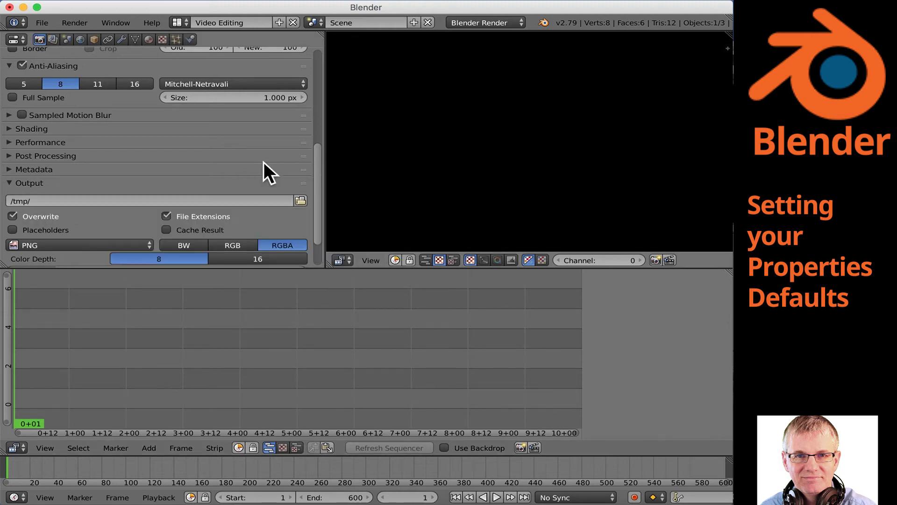
{"action": "left_click", "coordinate": [300, 200]}
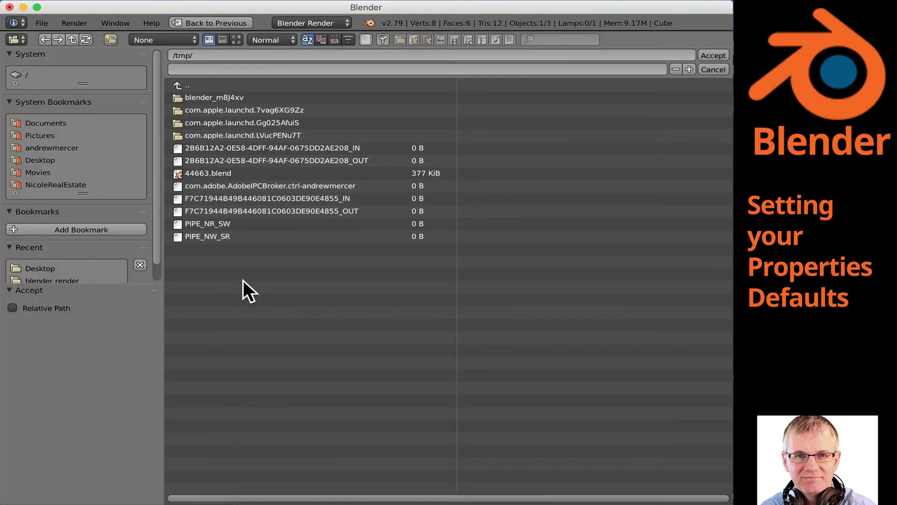
{"action": "left_click", "coordinate": [50, 160]}
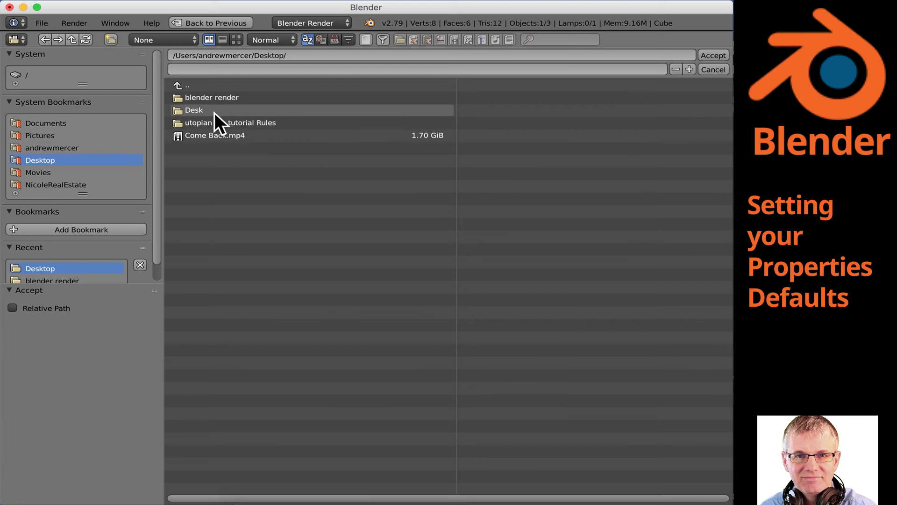
{"action": "left_click", "coordinate": [179, 100]}
{"action": "left_click", "coordinate": [178, 87]}
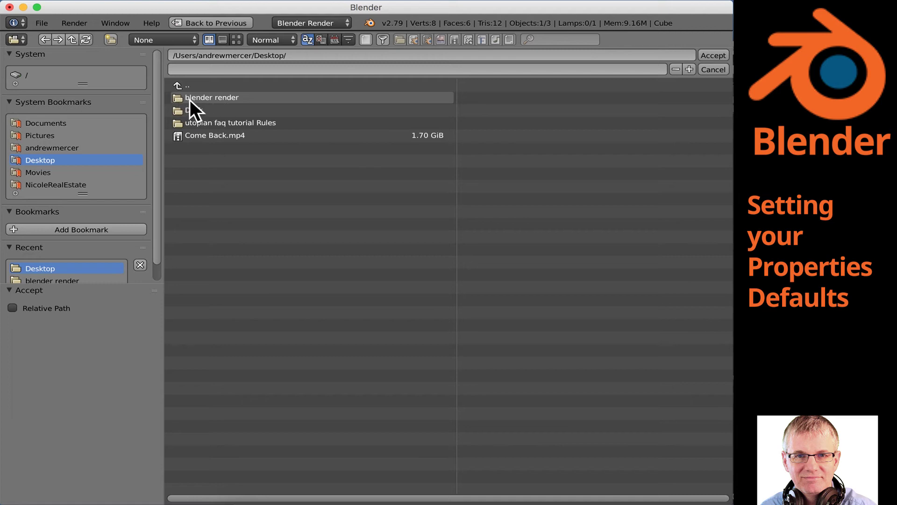
{"action": "left_click", "coordinate": [190, 98]}
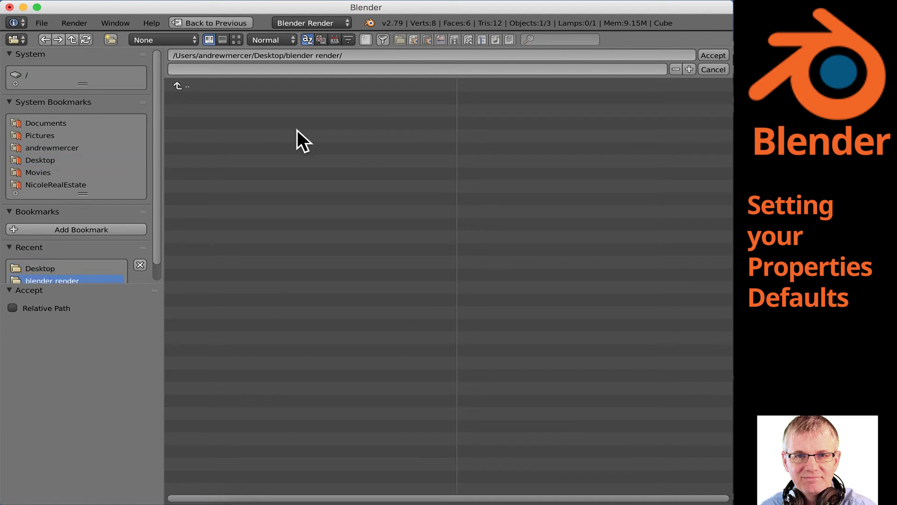
{"action": "left_click", "coordinate": [711, 55]}
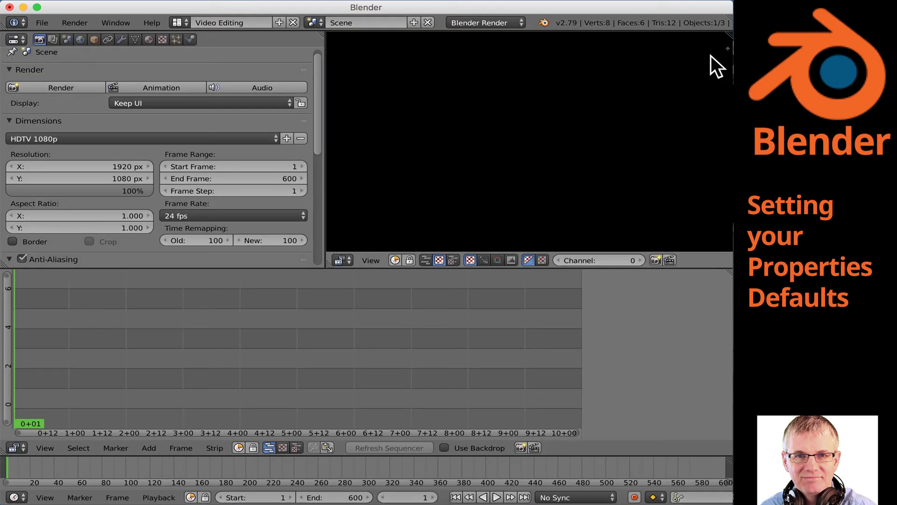
Save the current layout and render settings as the startup file
{"action": "left_click_drag", "start_coordinate": [317, 127], "coordinate": [314, 223]}
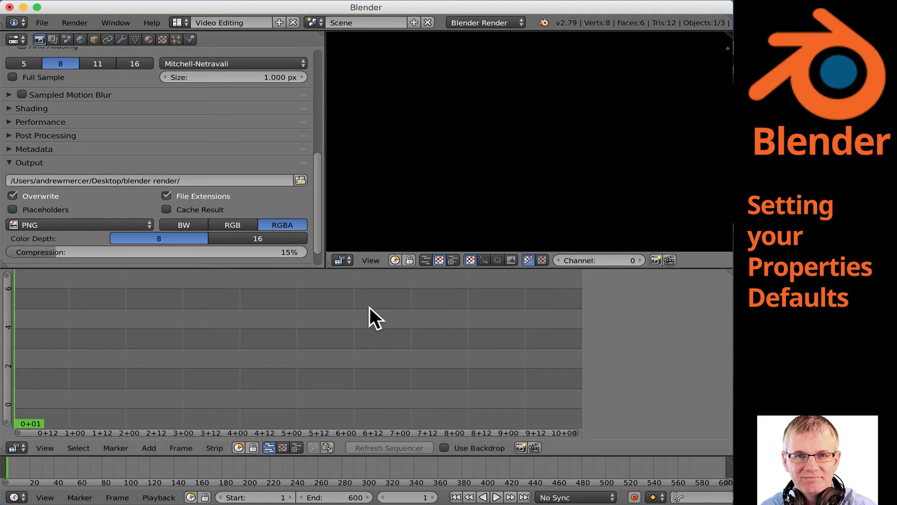
{"action": "left_click", "coordinate": [43, 23]}
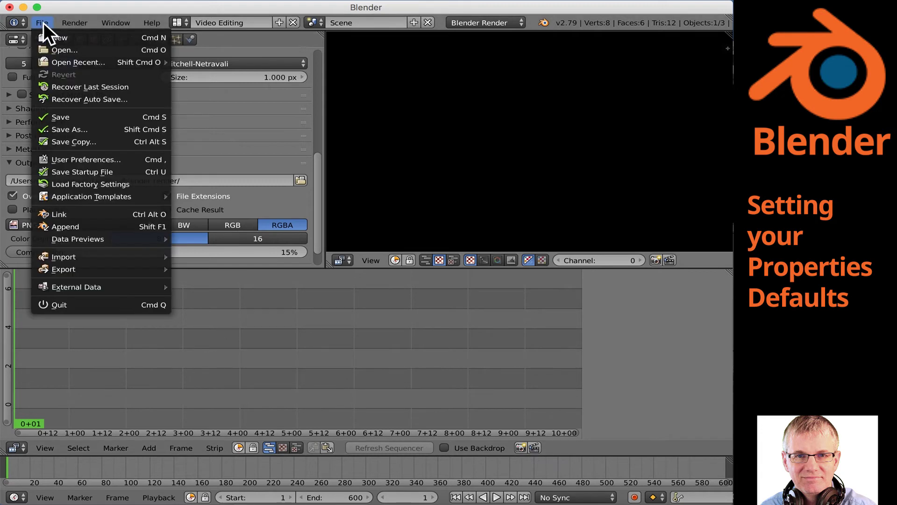
{"action": "left_click", "coordinate": [150, 172]}
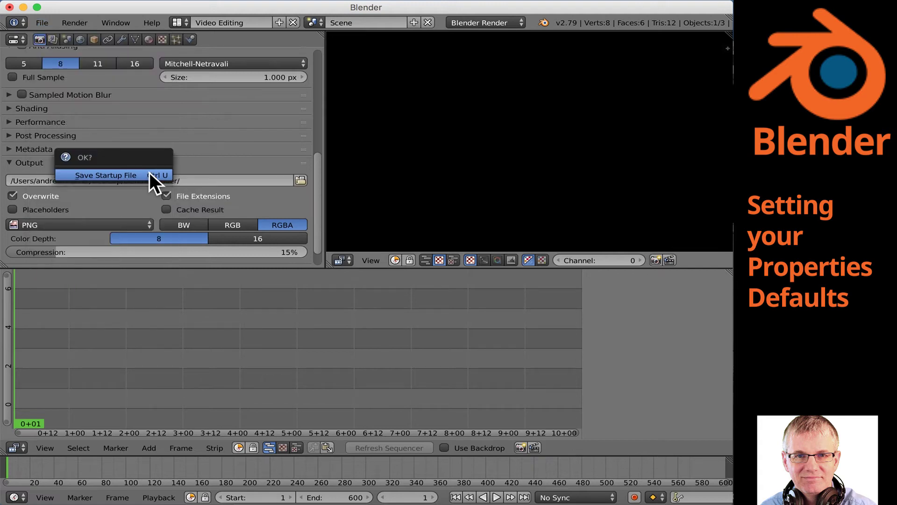
{"action": "left_click", "coordinate": [149, 173]}
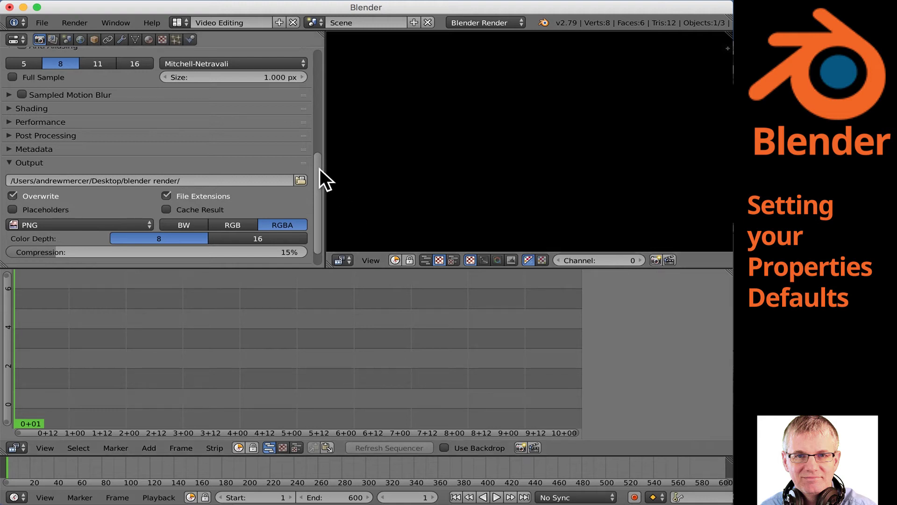
Set the render output file format to FFmpeg video with RGB color
{"action": "scroll", "coordinate": [318, 185], "scroll_direction": "down", "scroll_amount": 1}
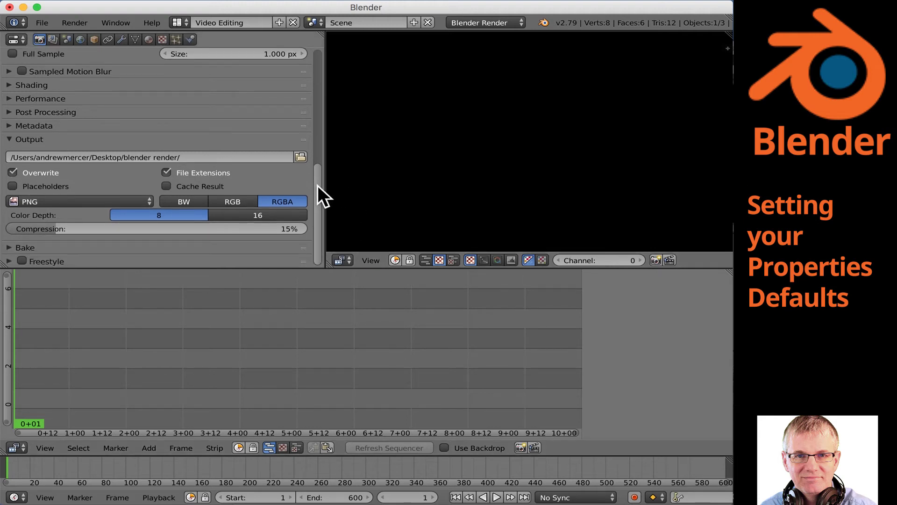
{"action": "left_click", "coordinate": [60, 203]}
{"action": "left_click", "coordinate": [17, 199]}
{"action": "left_click", "coordinate": [17, 200]}
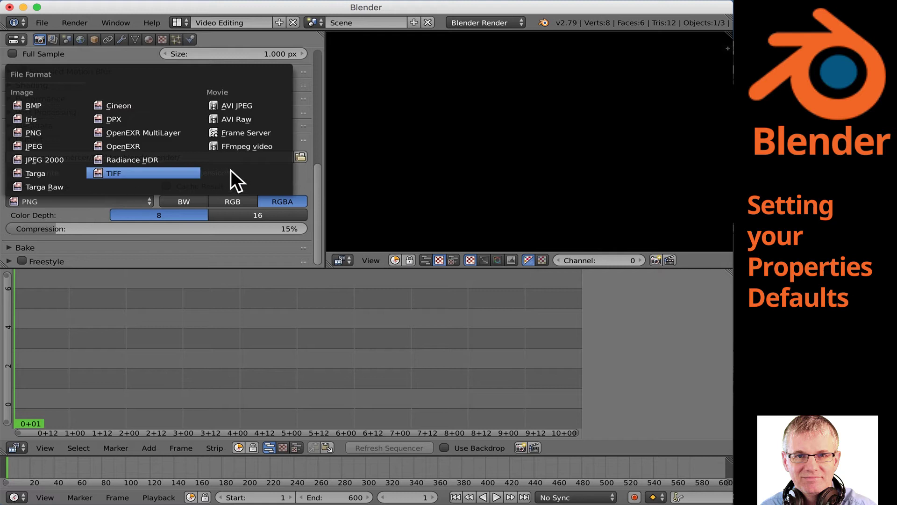
{"action": "left_click", "coordinate": [272, 147]}
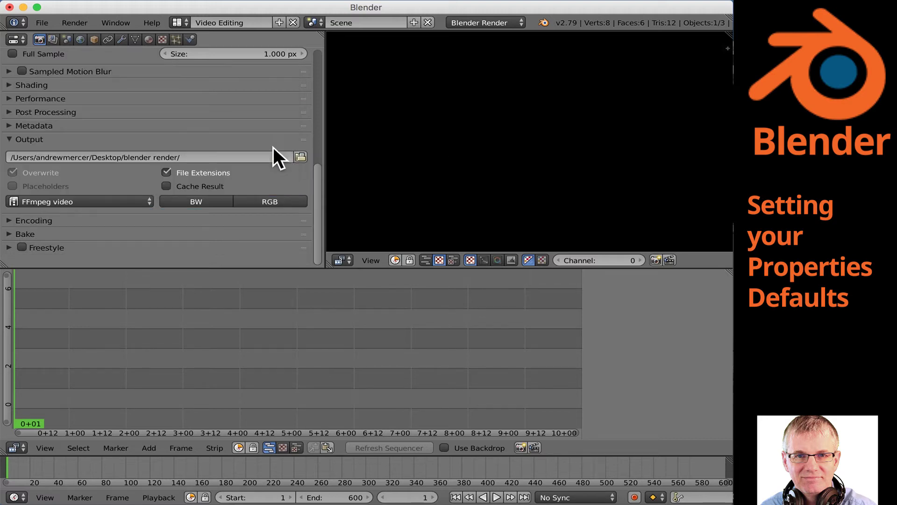
{"action": "left_click", "coordinate": [129, 200]}
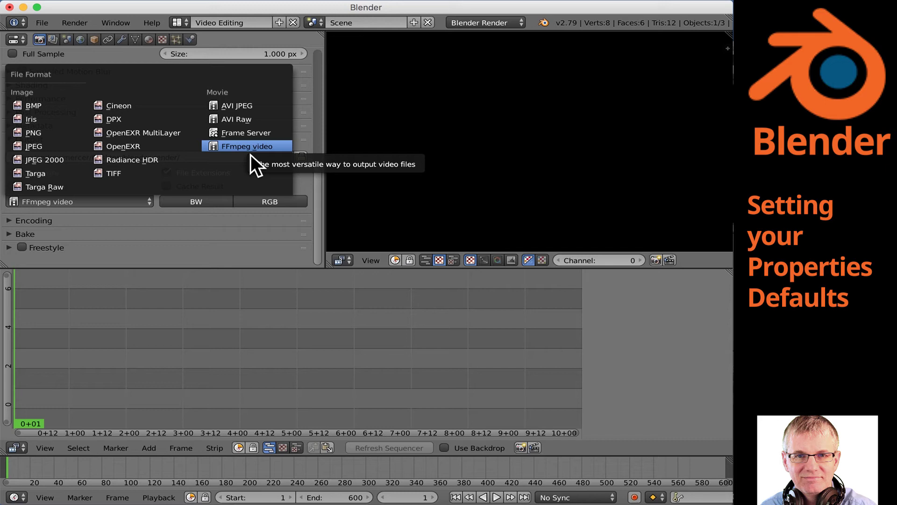
{"action": "left_click", "coordinate": [213, 146]}
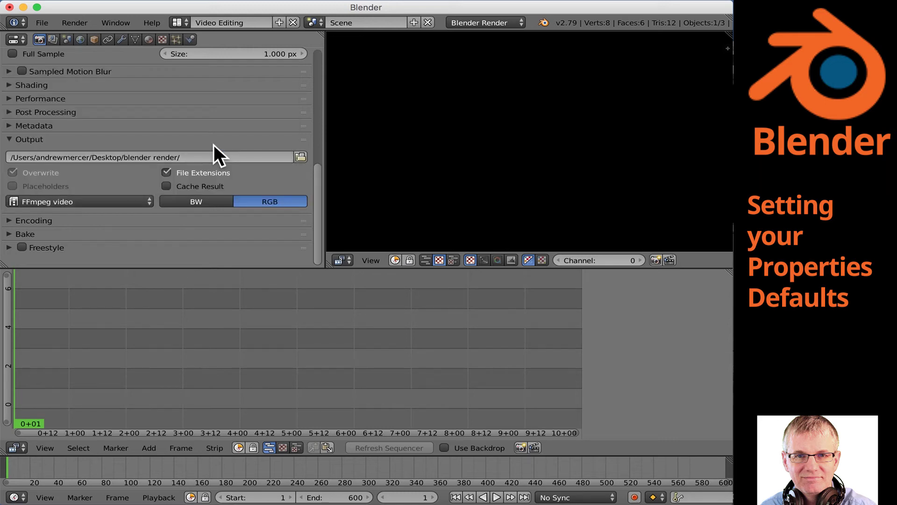
{"action": "left_click", "coordinate": [196, 202]}
{"action": "left_click", "coordinate": [284, 201]}
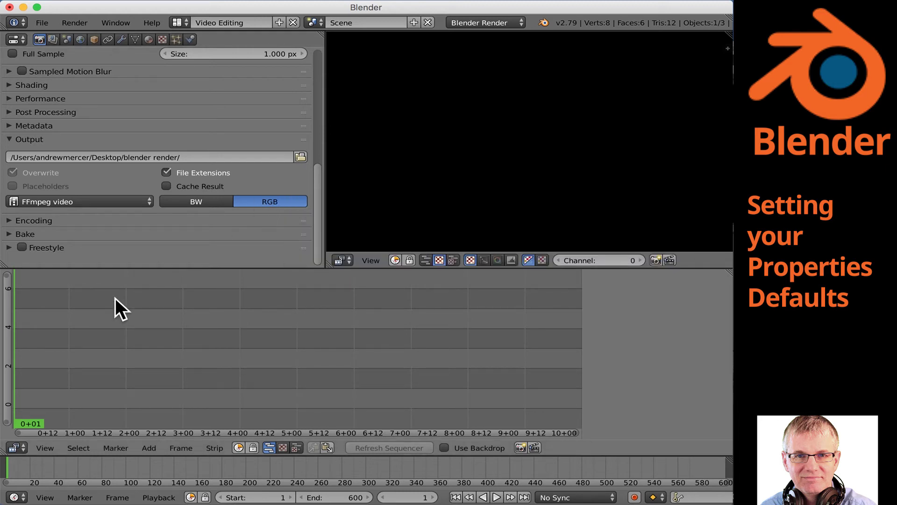
Expand the encoding settings and apply the "h264 in MP4" preset
{"action": "left_click", "coordinate": [10, 221]}
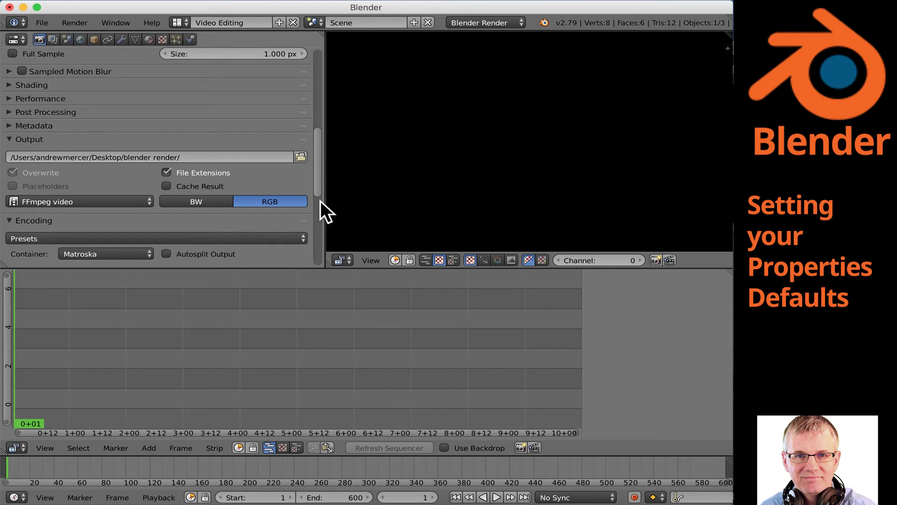
{"action": "left_click_drag", "start_coordinate": [317, 166], "coordinate": [318, 200]}
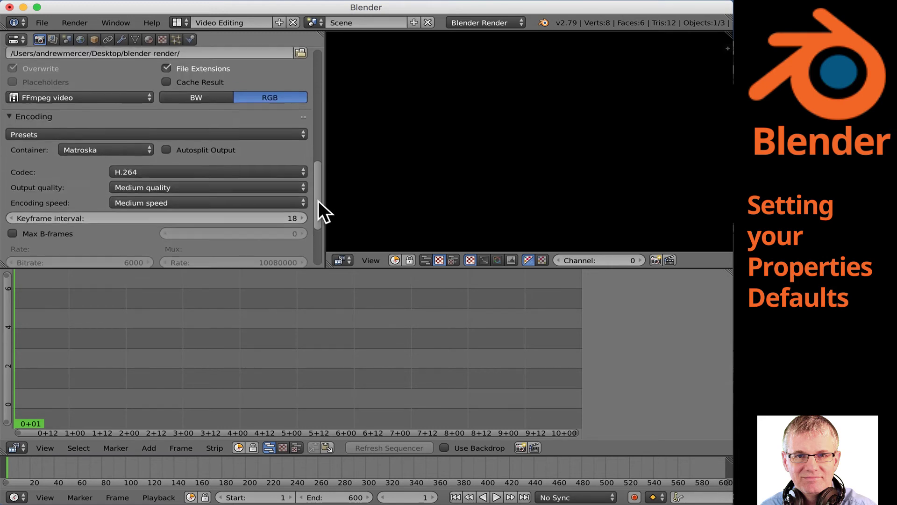
{"action": "left_click", "coordinate": [235, 130]}
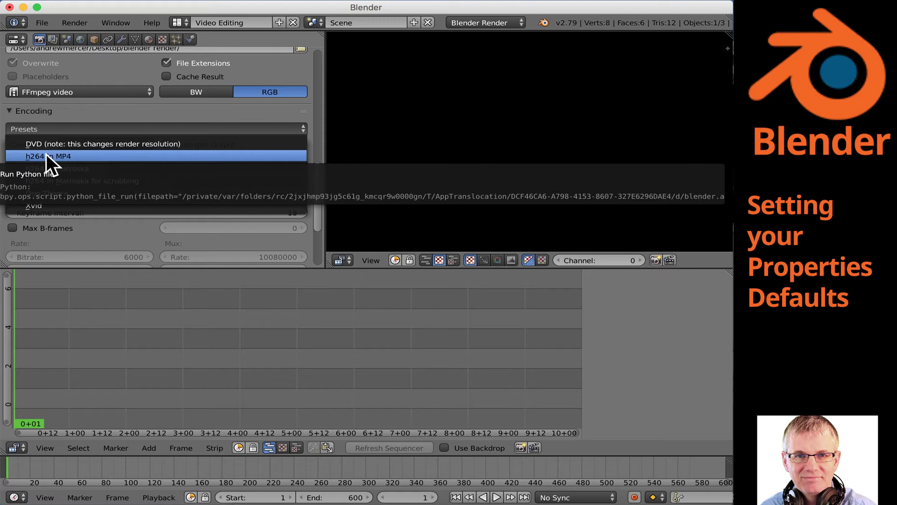
{"action": "left_click", "coordinate": [93, 169]}
{"action": "left_click", "coordinate": [138, 125]}
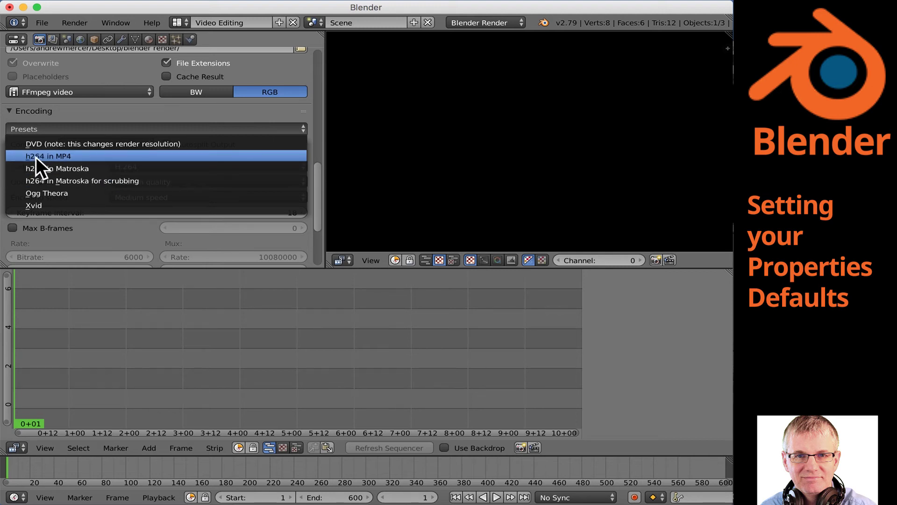
{"action": "left_click", "coordinate": [74, 156]}
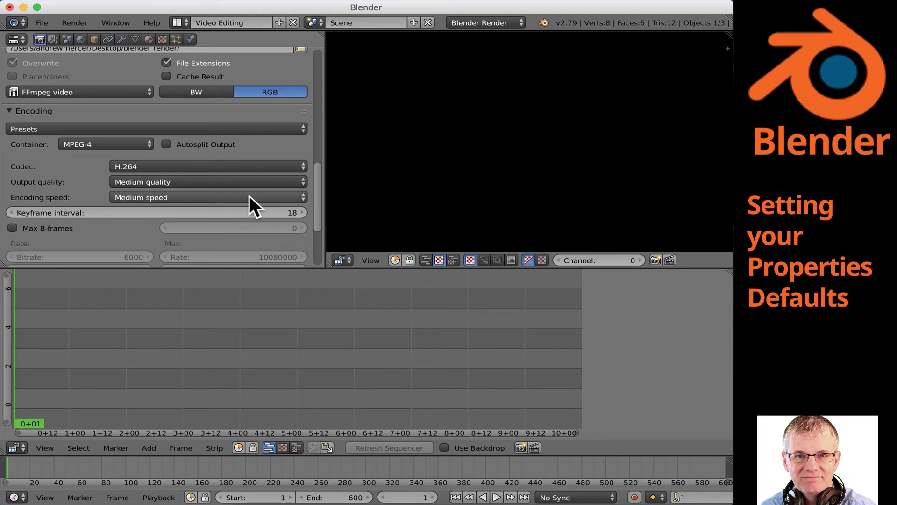
{"action": "left_click", "coordinate": [153, 165]}
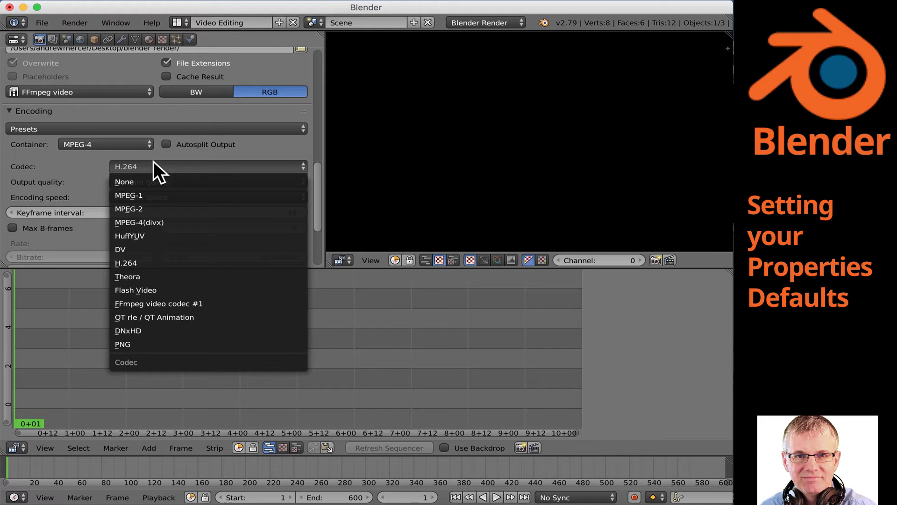
{"action": "left_click", "coordinate": [154, 164]}
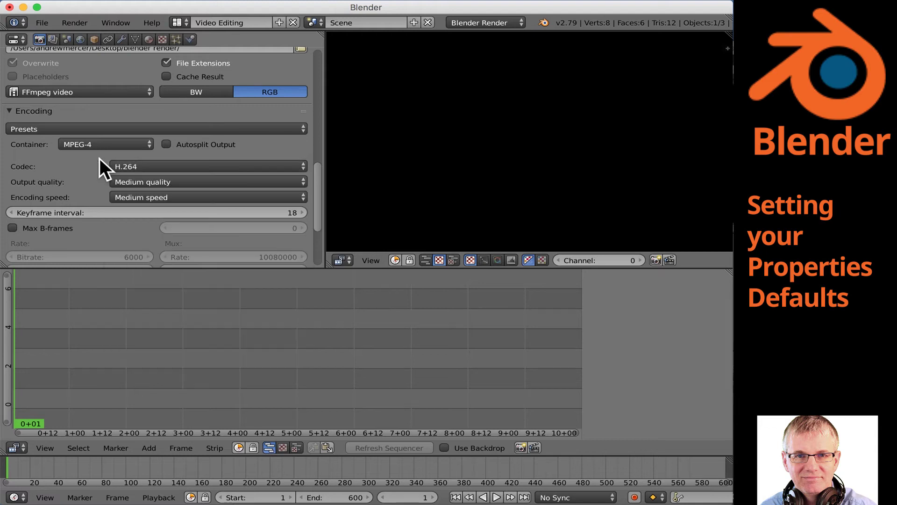
{"action": "left_click", "coordinate": [121, 141]}
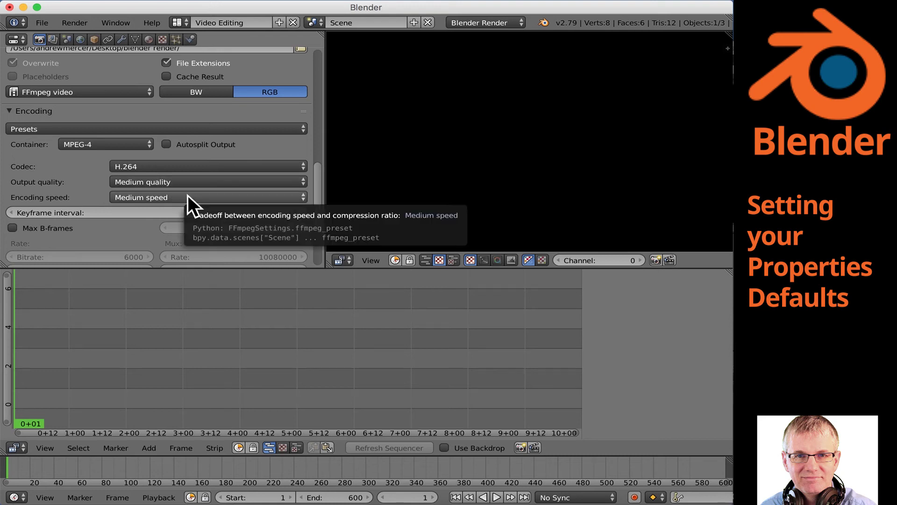
{"action": "left_click", "coordinate": [203, 180]}
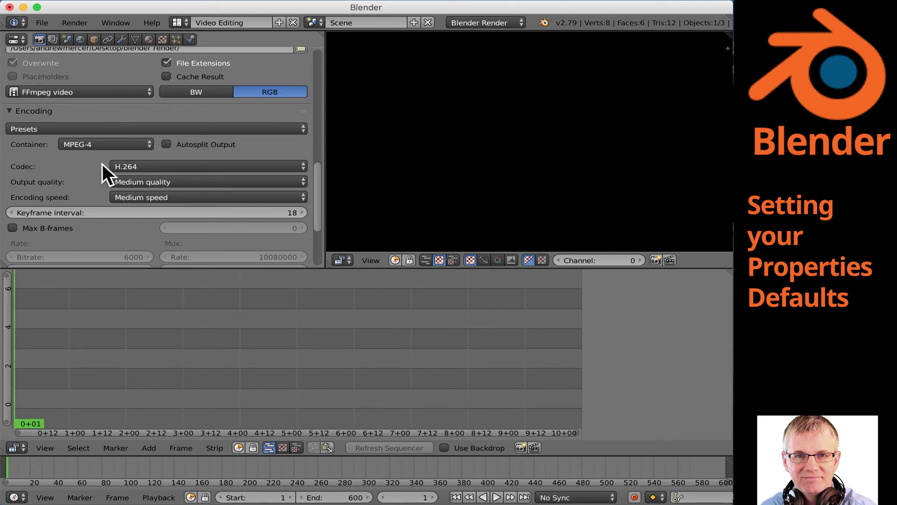
{"action": "left_click", "coordinate": [223, 178]}
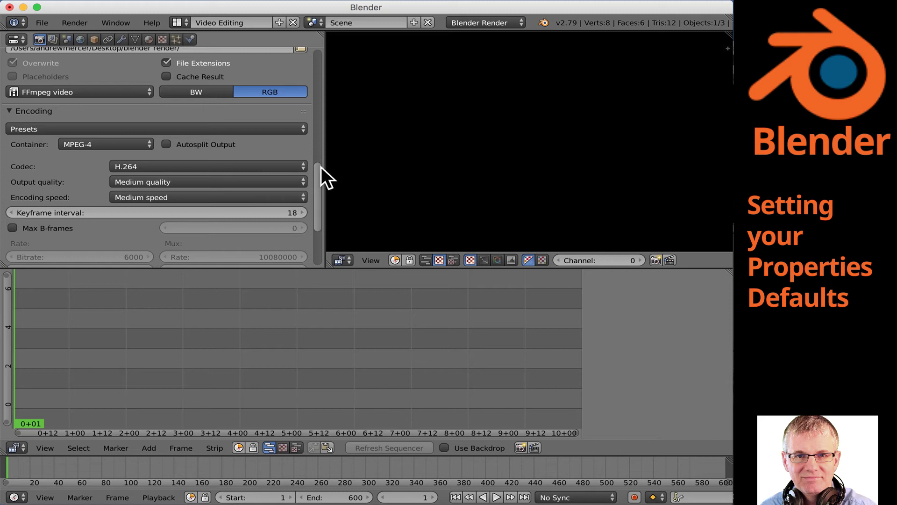
Set the audio codec for the rendered video to AAC
{"action": "left_click_drag", "start_coordinate": [321, 169], "coordinate": [312, 222]}
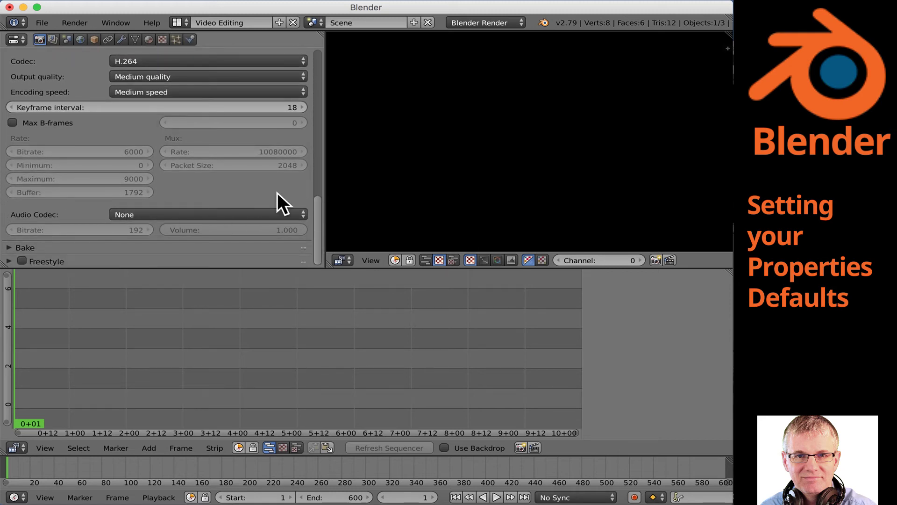
{"action": "left_click", "coordinate": [130, 216]}
{"action": "left_click", "coordinate": [130, 215]}
{"action": "left_click", "coordinate": [130, 216]}
{"action": "left_click", "coordinate": [129, 215]}
{"action": "left_click", "coordinate": [129, 215]}
{"action": "left_click", "coordinate": [130, 215]}
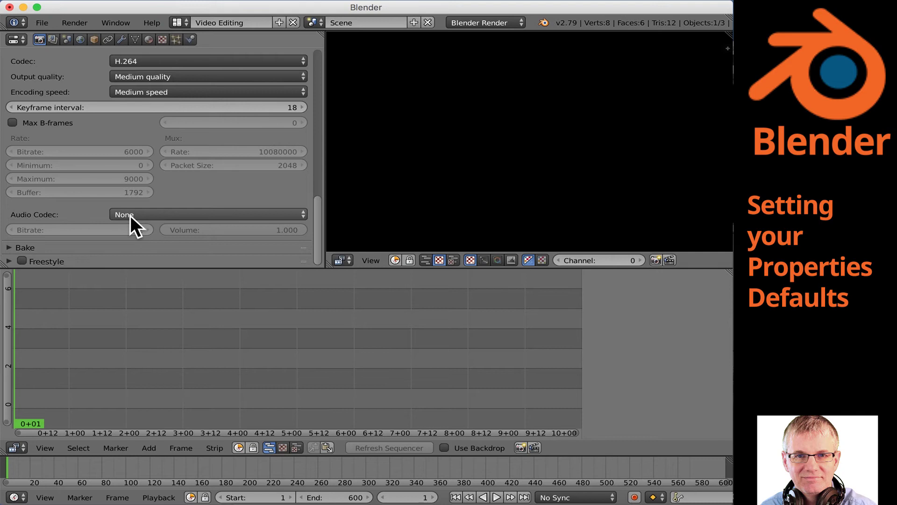
{"action": "left_click", "coordinate": [130, 216]}
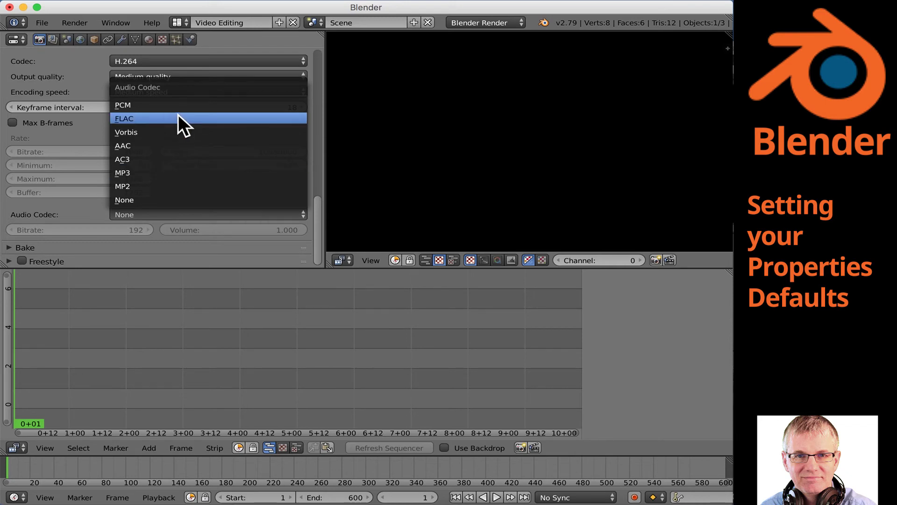
{"action": "left_click", "coordinate": [135, 146]}
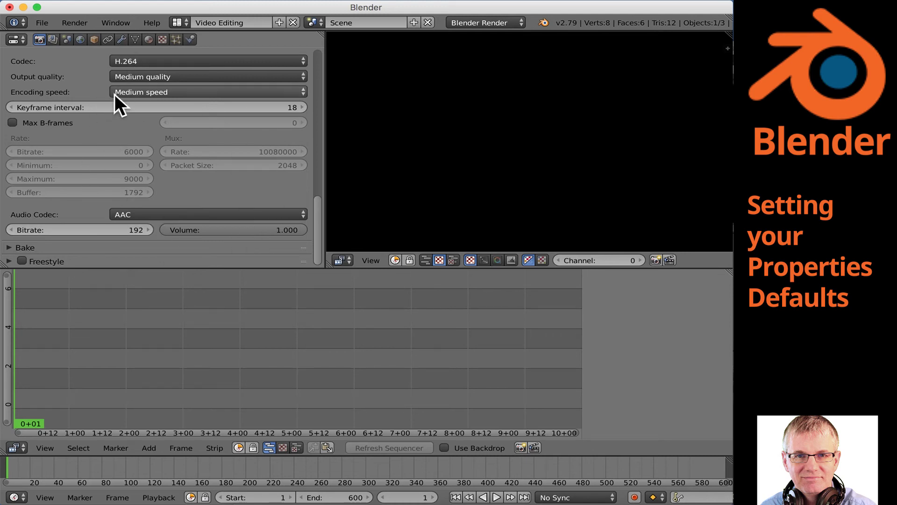
Keep the Properties editor in its area and save the startup file again with the new output and encoding settings
{"action": "left_click", "coordinate": [23, 38]}
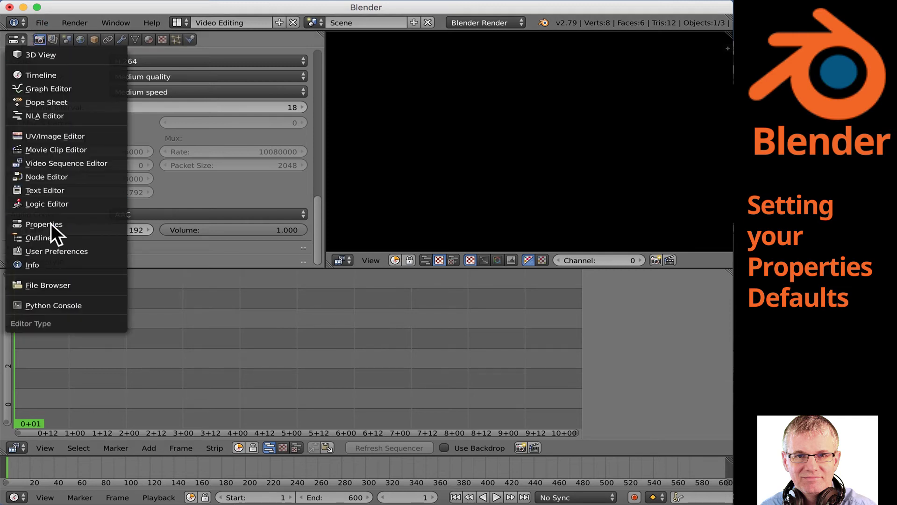
{"action": "left_click", "coordinate": [72, 224]}
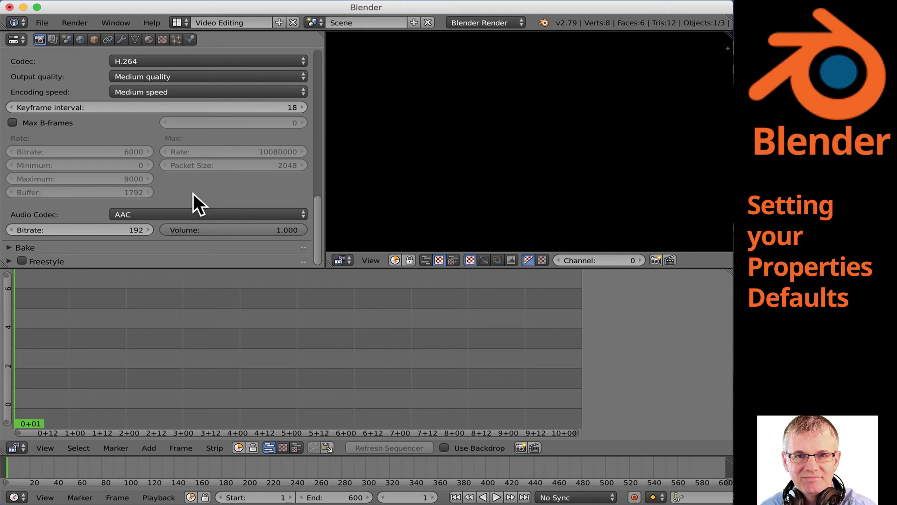
{"action": "left_click", "coordinate": [45, 22]}
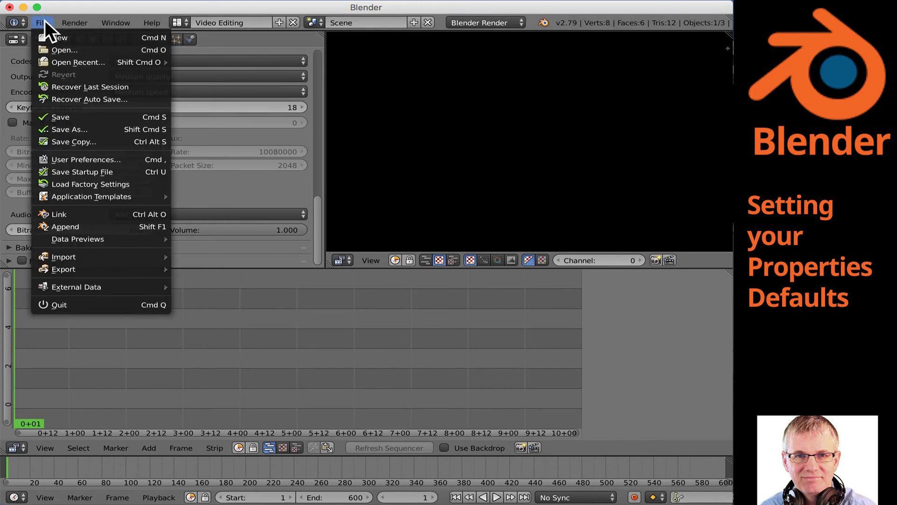
{"action": "left_click", "coordinate": [126, 170]}
{"action": "left_click", "coordinate": [119, 171]}
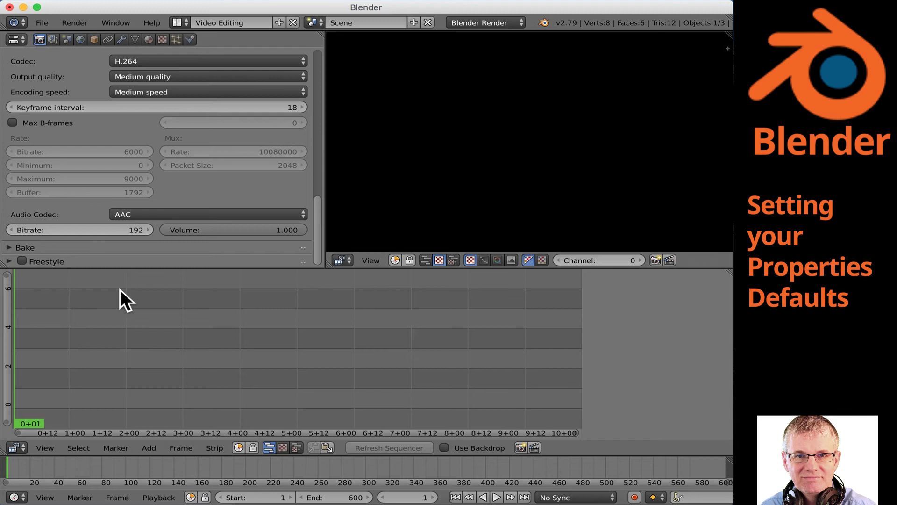
Add the movie Come Back.mp4 from the Desktop to the sequencer at frame 53 and preview it at frame 132
{"action": "left_click", "coordinate": [158, 498]}
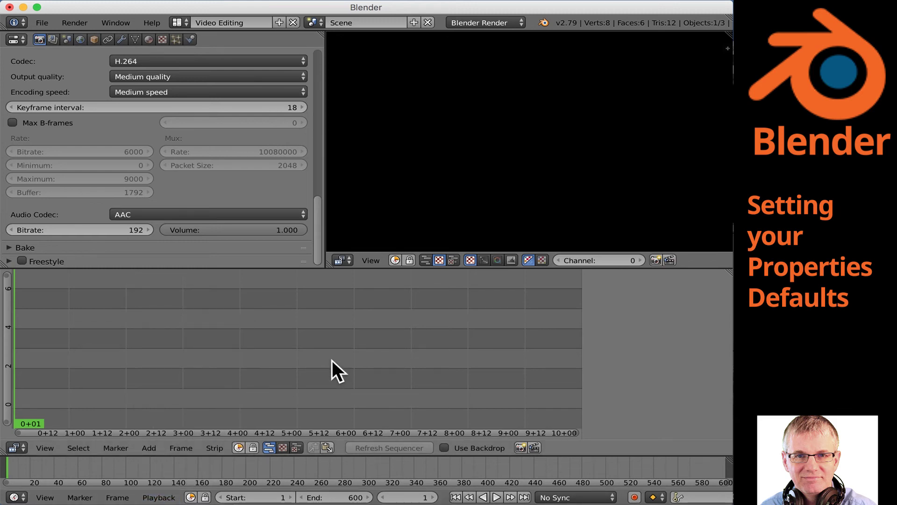
{"action": "left_click", "coordinate": [133, 340]}
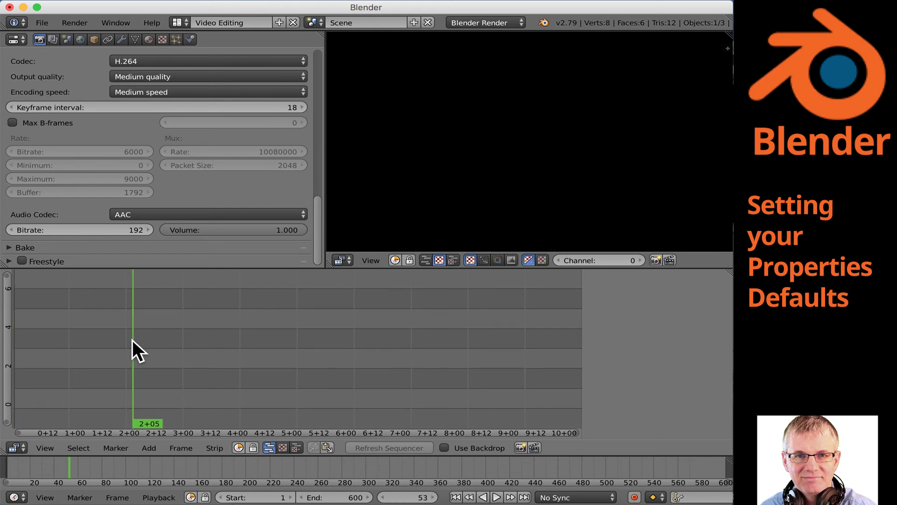
{"action": "key", "text": "shift+a"}
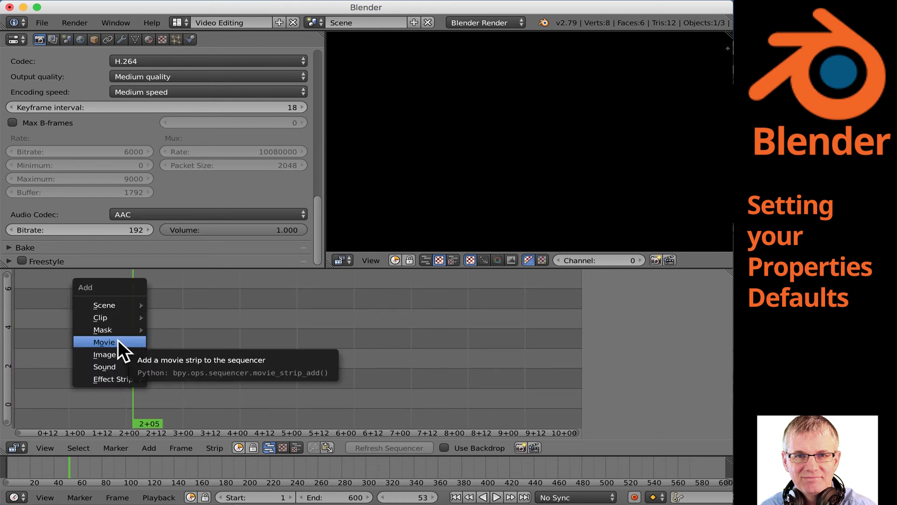
{"action": "left_click", "coordinate": [121, 342]}
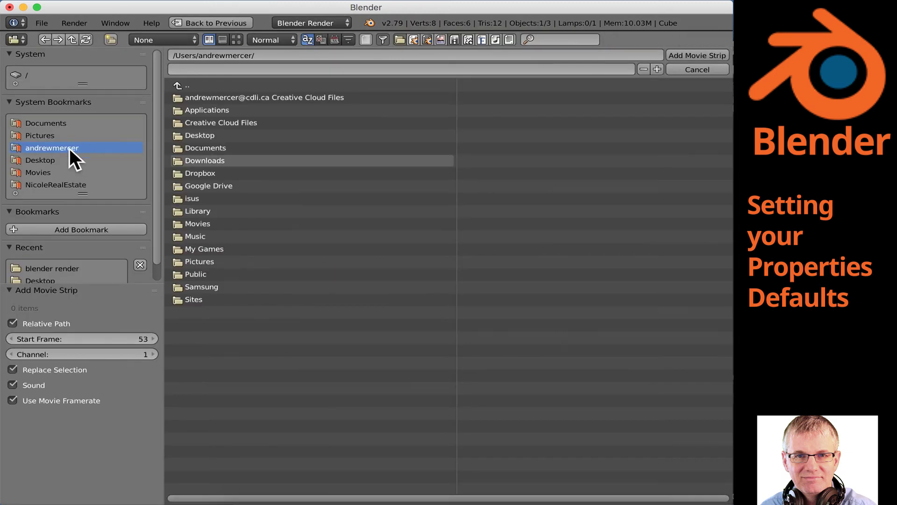
{"action": "left_click", "coordinate": [47, 159]}
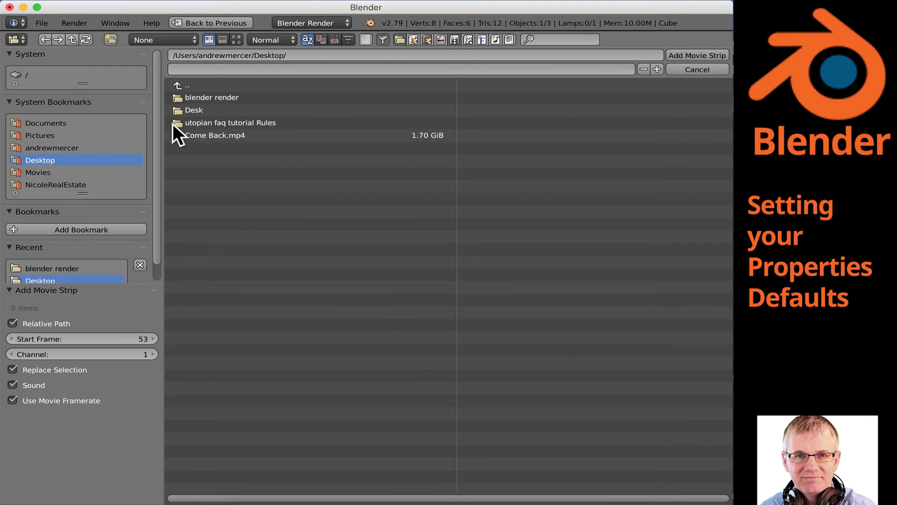
{"action": "left_click", "coordinate": [224, 136]}
{"action": "key", "text": "Return"}
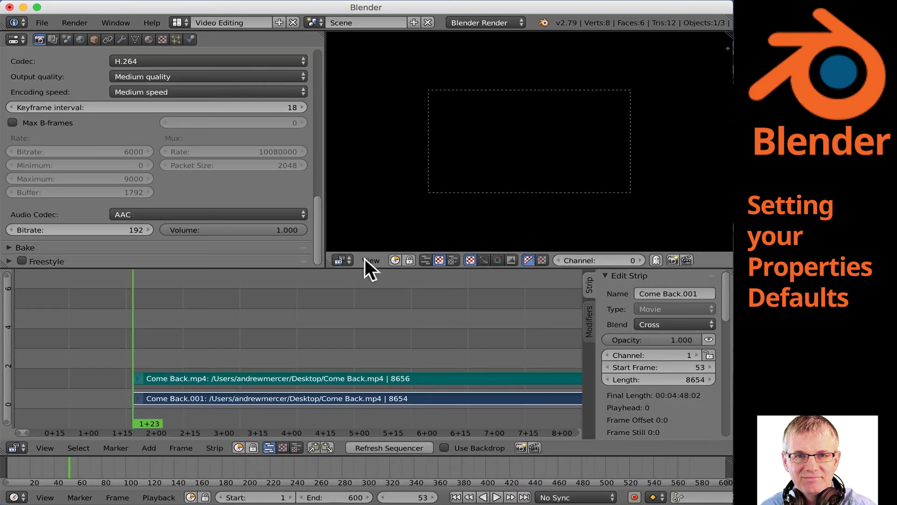
{"action": "left_click", "coordinate": [314, 318]}
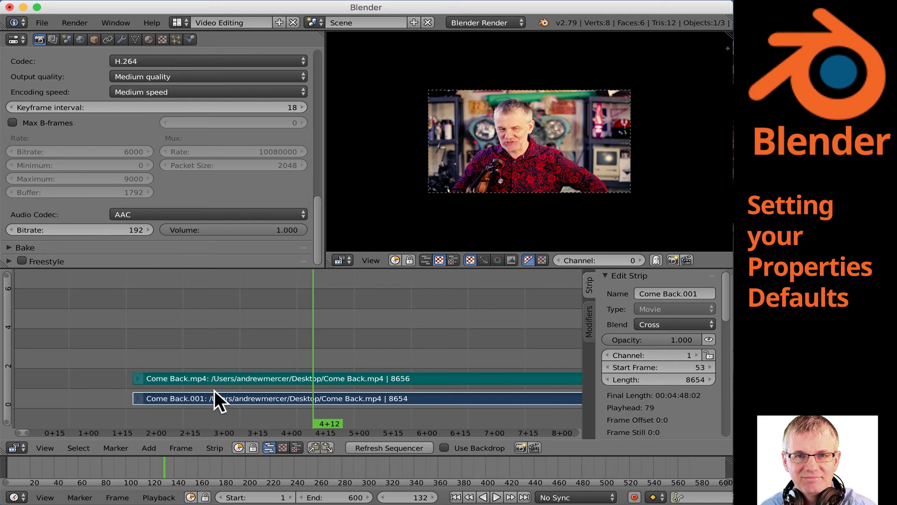
Play the Come Back.mp4 strips from frame 132 to check the preview, stop, and place the playhead at frame 138
{"action": "key", "text": "alt+a"}
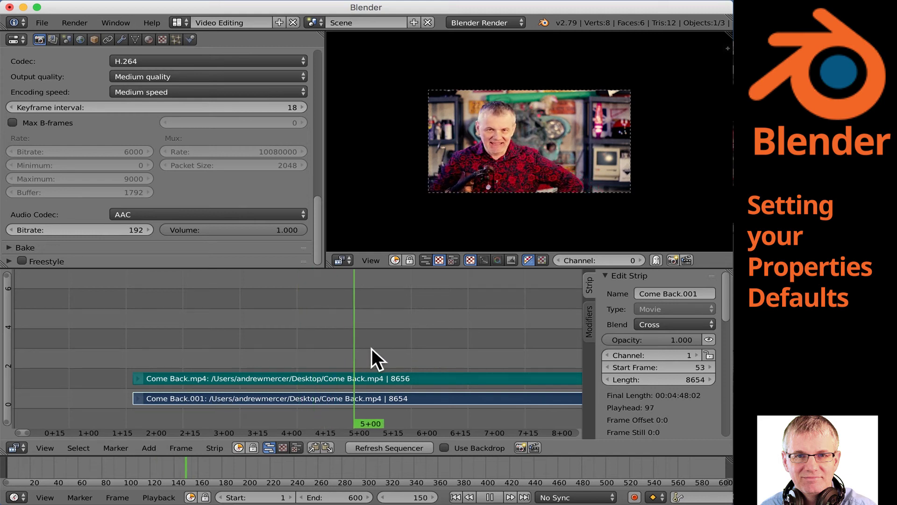
{"action": "key", "text": "shift+alt+a"}
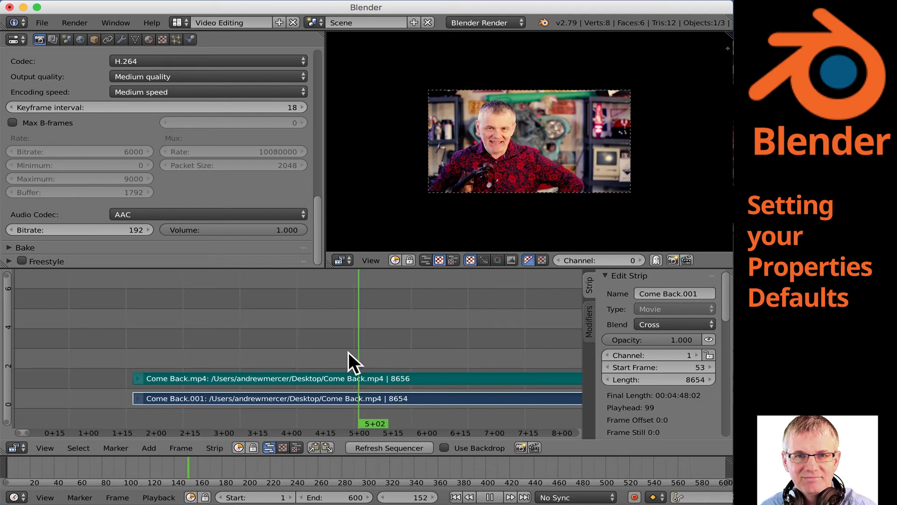
{"action": "key", "text": "alt+a"}
{"action": "left_click", "coordinate": [327, 351]}
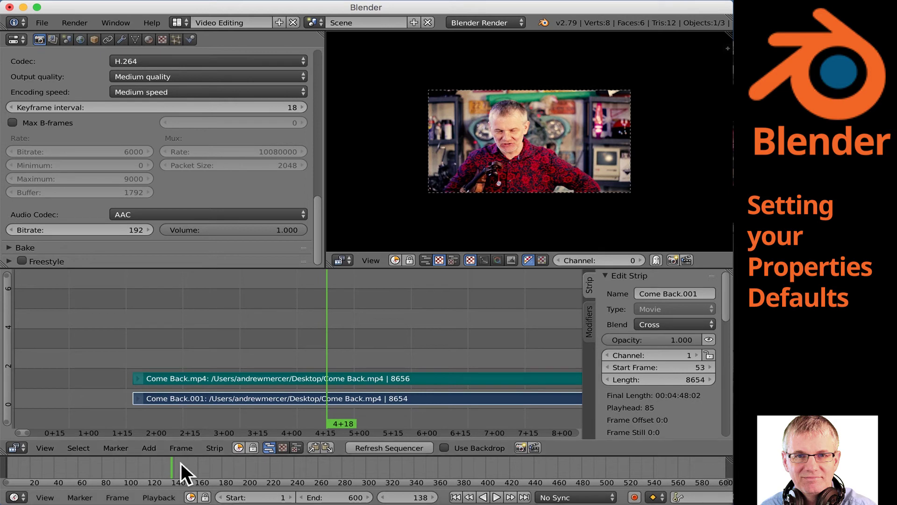
Turn on Audio Scrubbing for playback and test it by playing and scrubbing the strips, ending at frame 129
{"action": "left_click", "coordinate": [158, 497]}
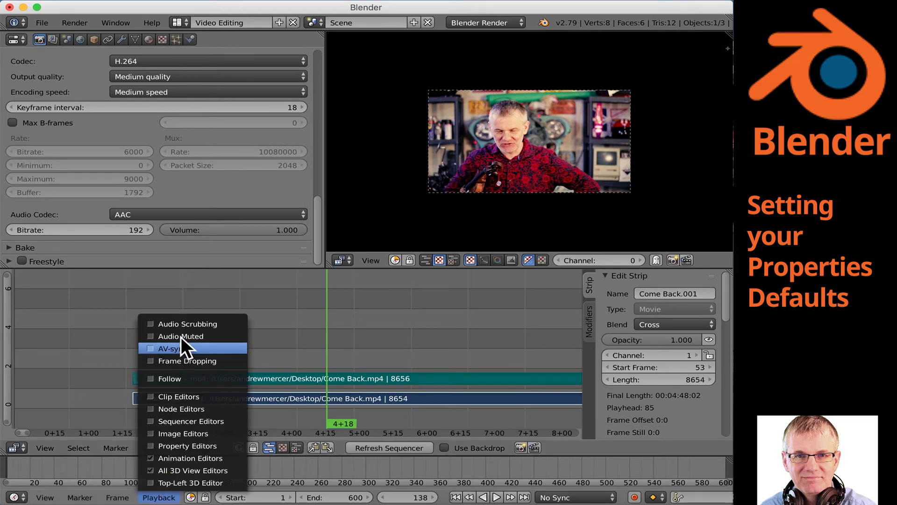
{"action": "left_click", "coordinate": [204, 323]}
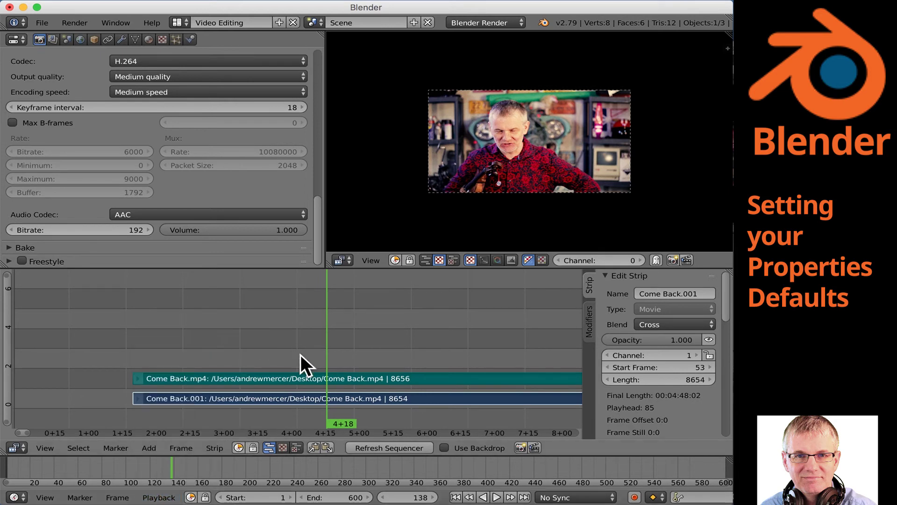
{"action": "key", "text": "alt+a"}
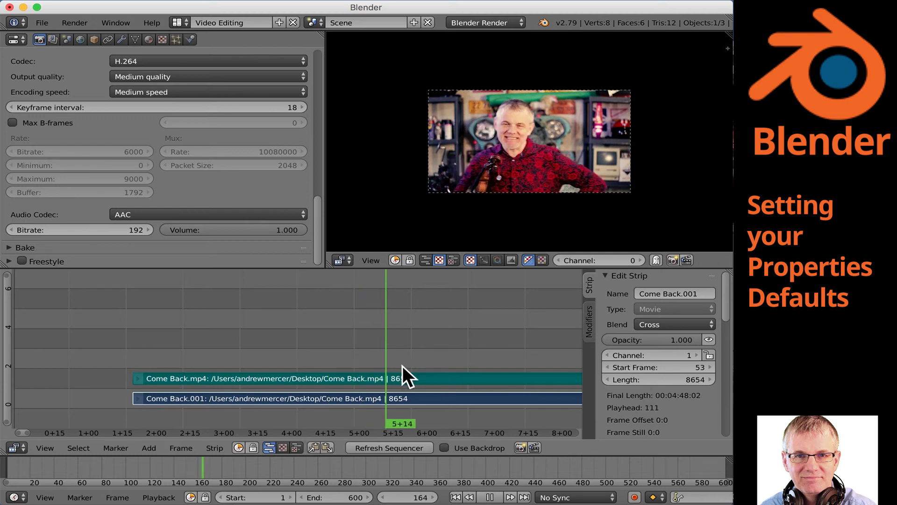
{"action": "left_click_drag", "start_coordinate": [414, 366], "coordinate": [376, 367]}
{"action": "key", "text": "alt+a"}
{"action": "left_click", "coordinate": [307, 369]}
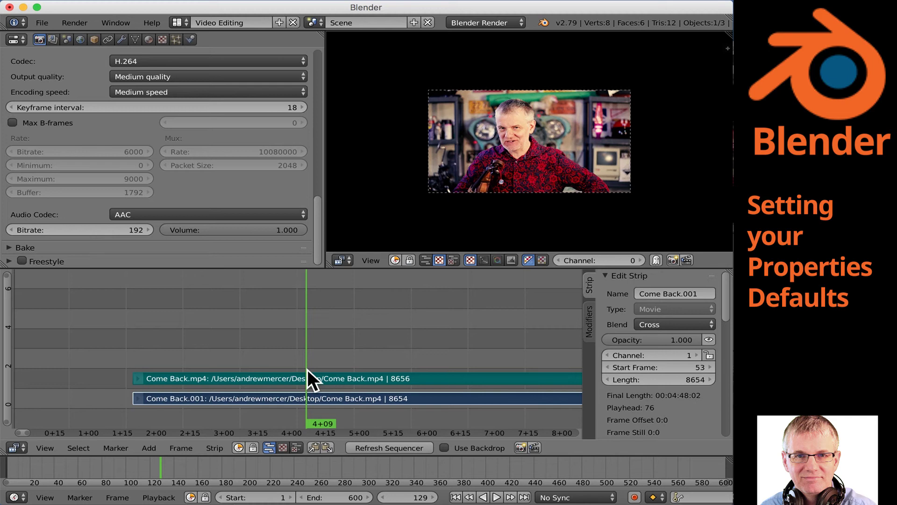
Try Frame Dropping as the playback sync mode, settle on AV-sync, and place the playhead at frame 107
{"action": "left_click", "coordinate": [156, 498]}
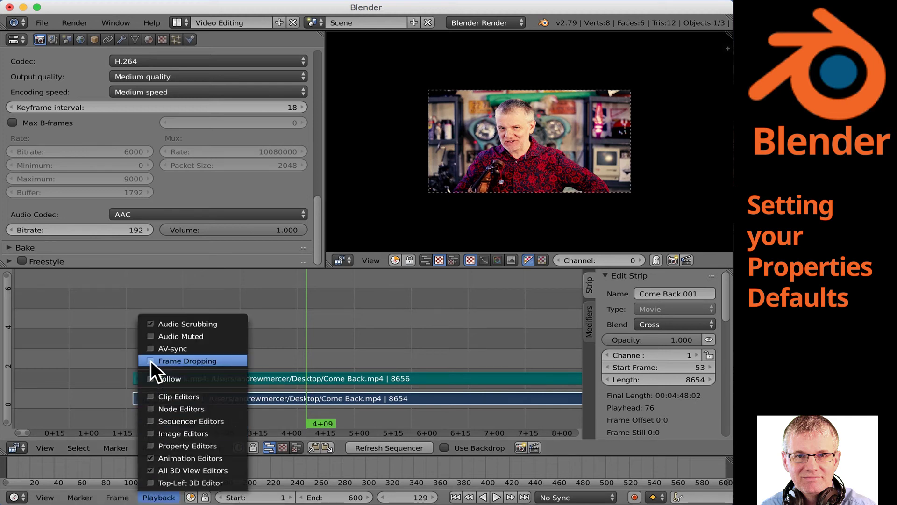
{"action": "left_click", "coordinate": [149, 361]}
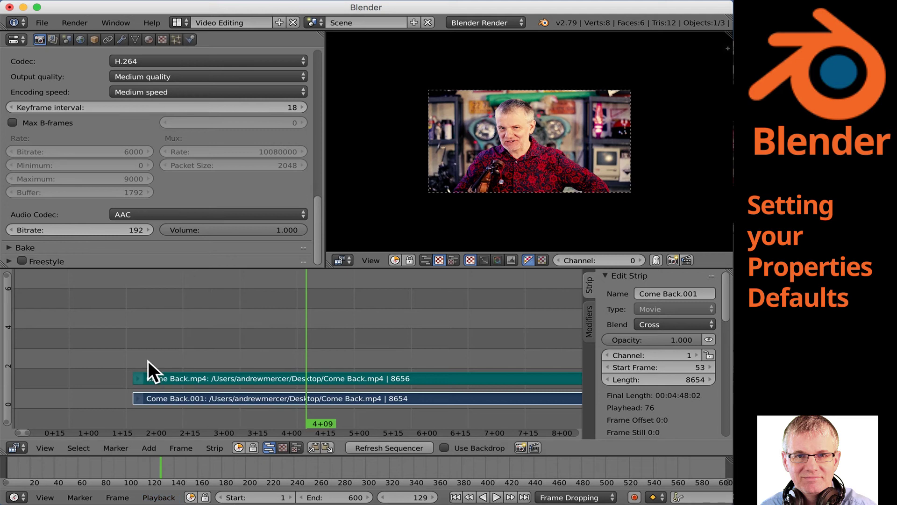
{"action": "left_click", "coordinate": [162, 496]}
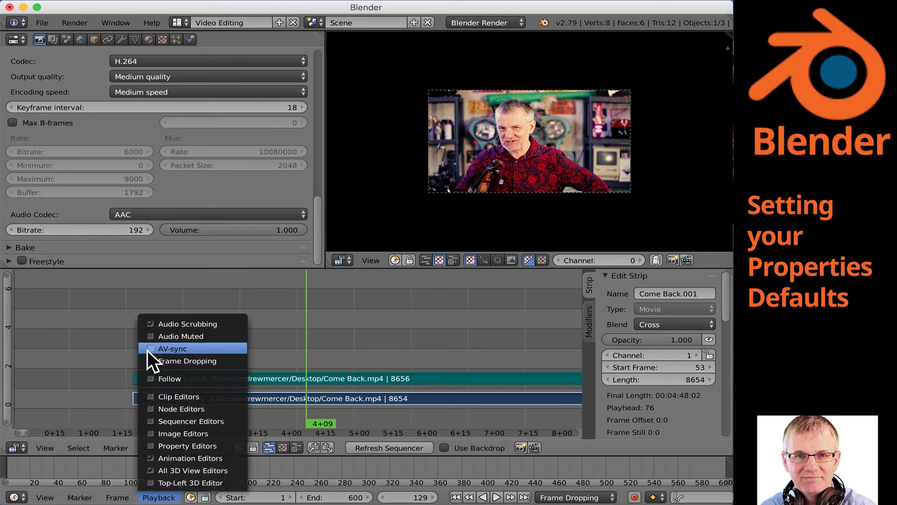
{"action": "left_click", "coordinate": [147, 350]}
{"action": "left_click", "coordinate": [159, 496]}
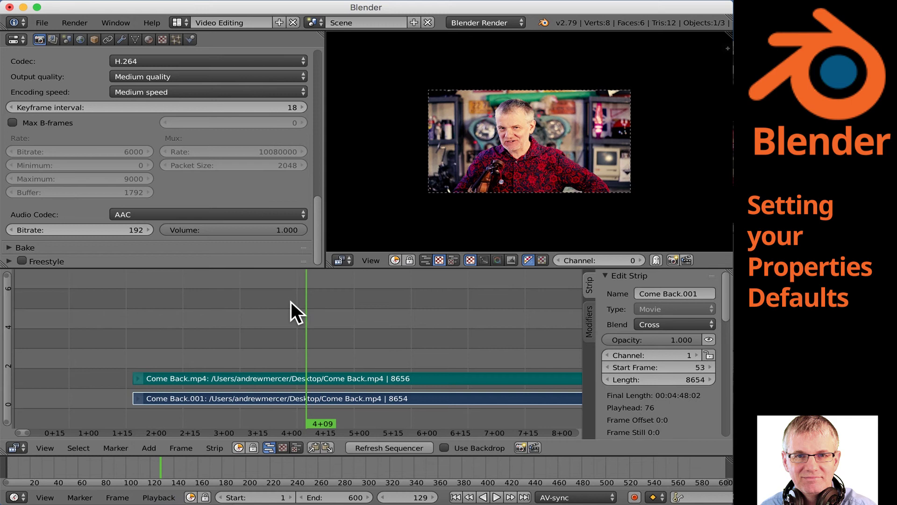
{"action": "left_click", "coordinate": [257, 313]}
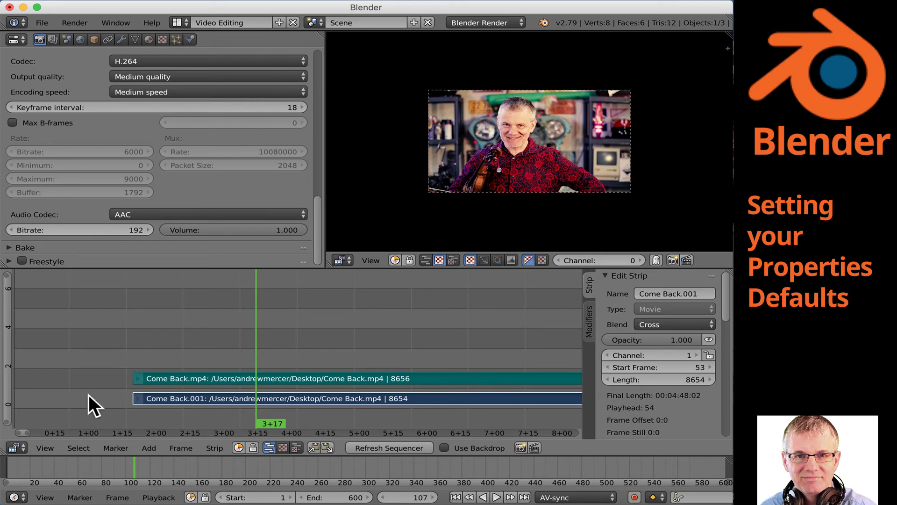
Set the sequencer's waveform drawing to Waveforms On and scrub the audio strip, ending at frame 134
{"action": "left_click", "coordinate": [46, 447]}
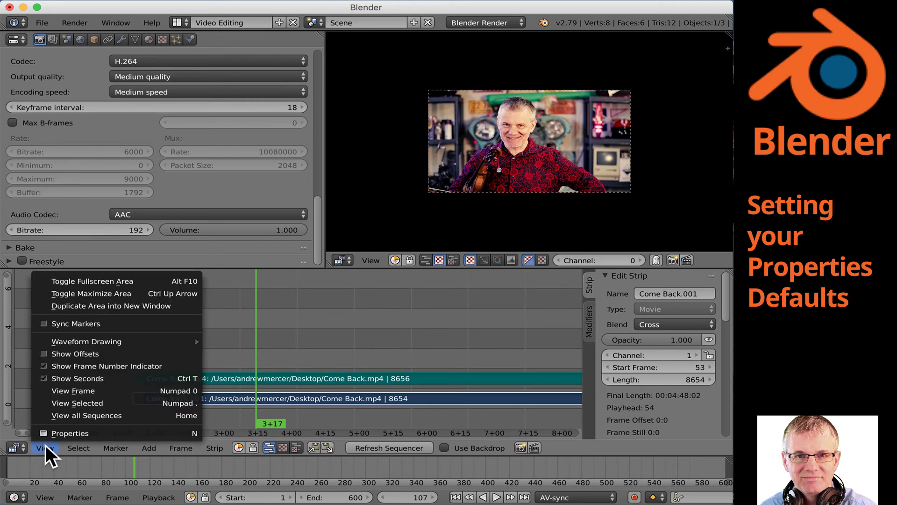
{"action": "mouse_move", "coordinate": [161, 334]}
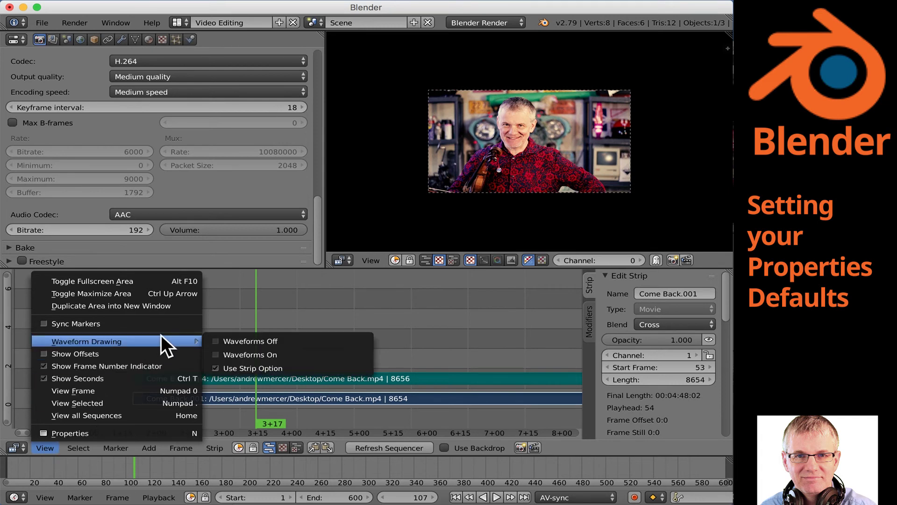
{"action": "left_click", "coordinate": [274, 354]}
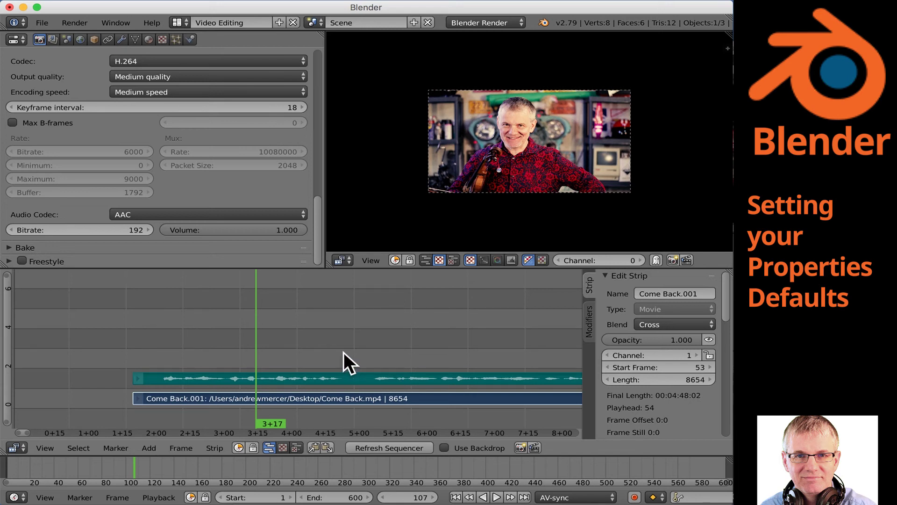
{"action": "mouse_move", "coordinate": [353, 338]}
{"action": "left_mouse_down"}
{"action": "mouse_move", "coordinate": [375, 338]}
{"action": "mouse_move", "coordinate": [354, 338]}
{"action": "left_mouse_up"}
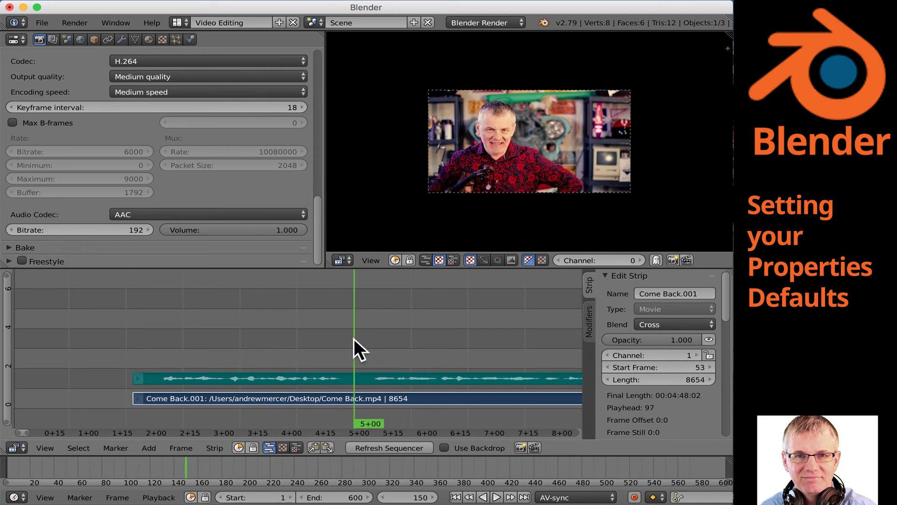
{"action": "left_click", "coordinate": [317, 338]}
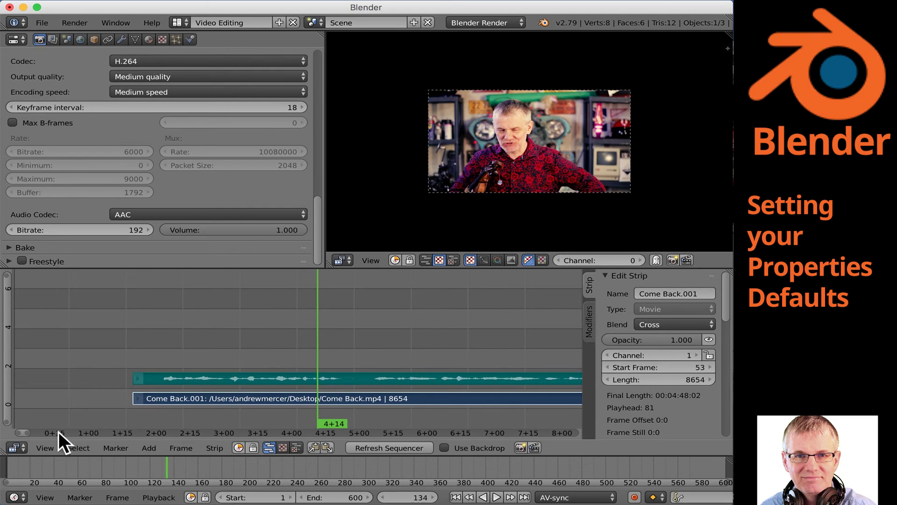
{"action": "left_click", "coordinate": [50, 445]}
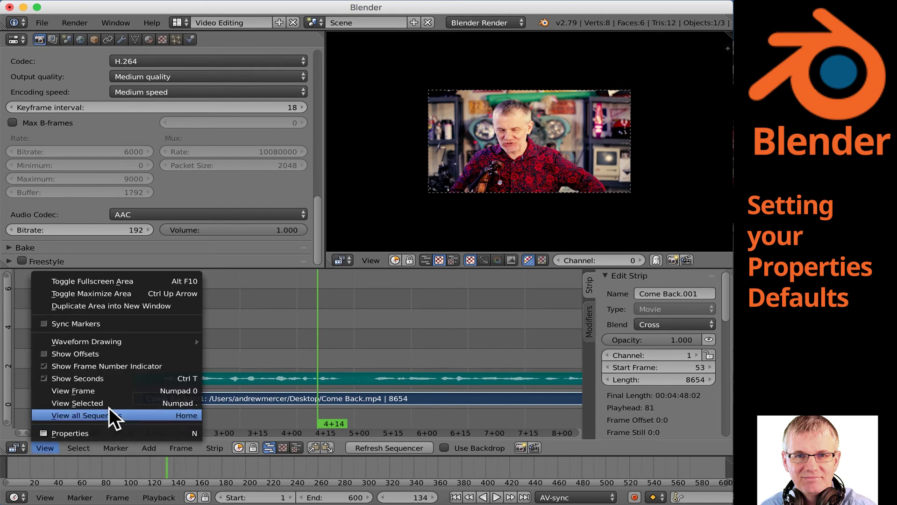
{"action": "mouse_move", "coordinate": [159, 341]}
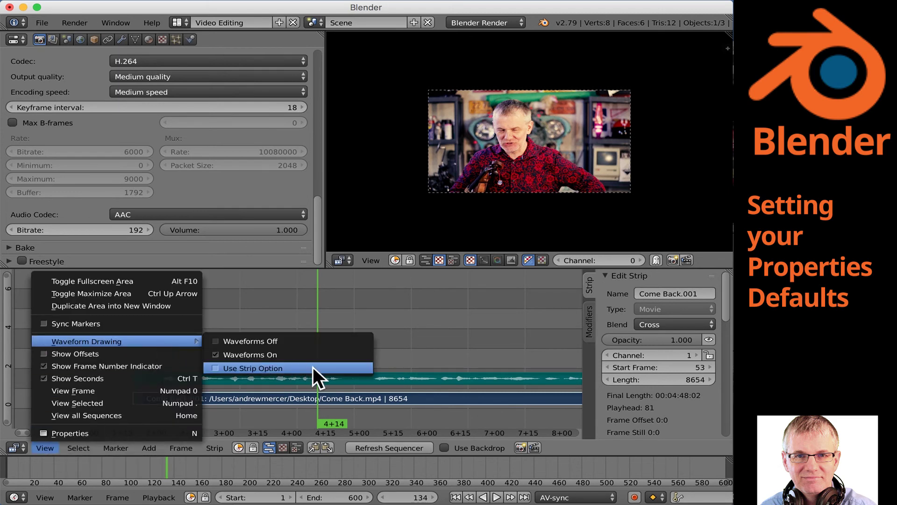
{"action": "left_click", "coordinate": [336, 352]}
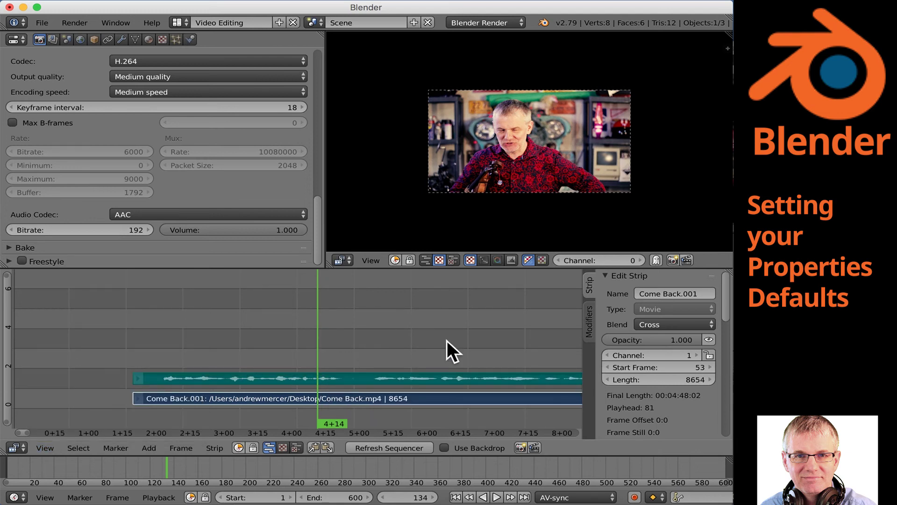
Save the startup file with the new playback and waveform settings
{"action": "left_click", "coordinate": [44, 22]}
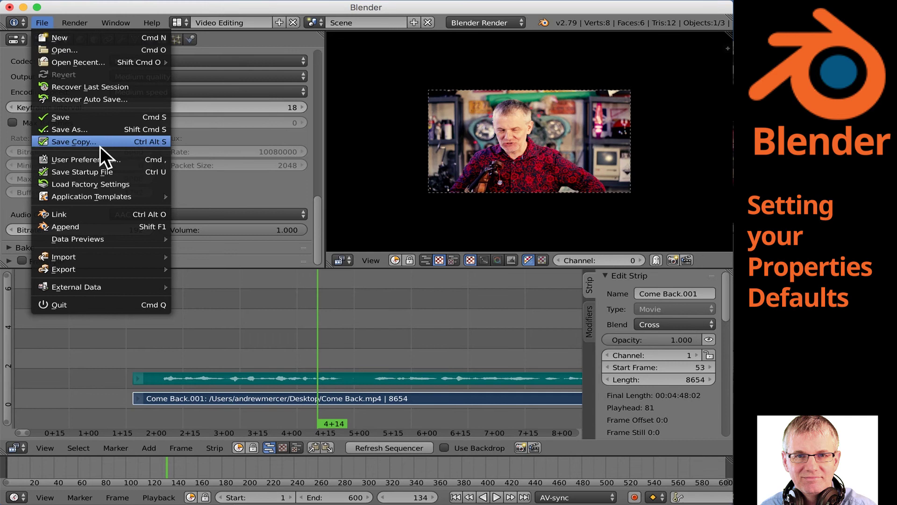
{"action": "left_click", "coordinate": [147, 172]}
{"action": "left_click", "coordinate": [146, 171]}
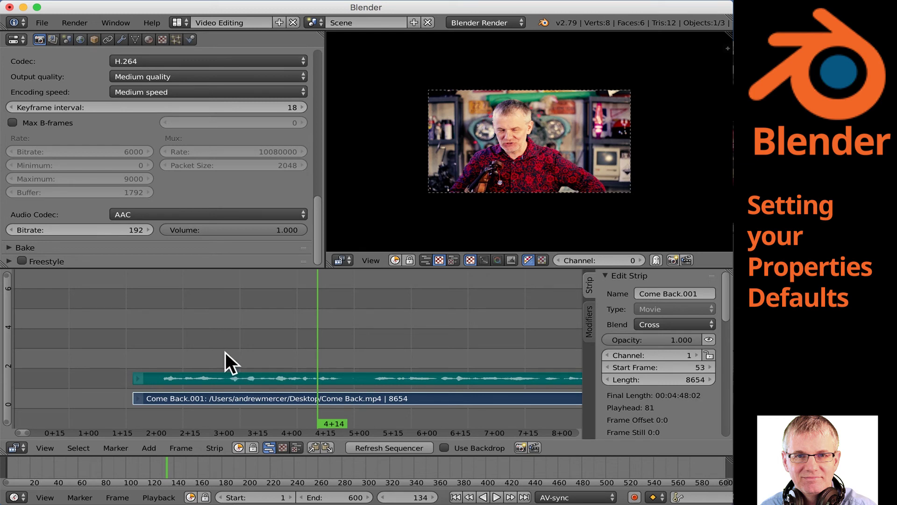
Place the playhead at frame 83, select the movie and sound strips together, and cut both there
{"action": "key", "text": "b"}
{"action": "left_click_drag", "start_coordinate": [218, 345], "coordinate": [292, 416]}
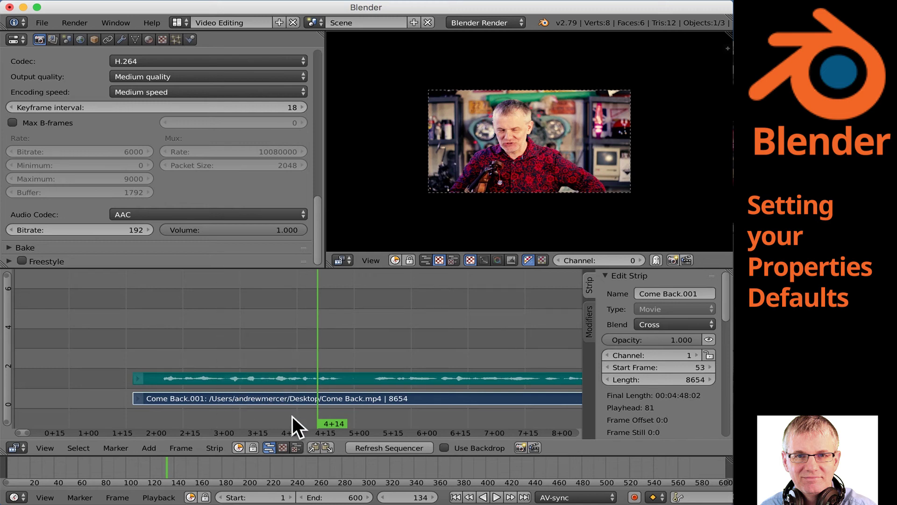
{"action": "left_click_drag", "start_coordinate": [191, 330], "coordinate": [201, 332]}
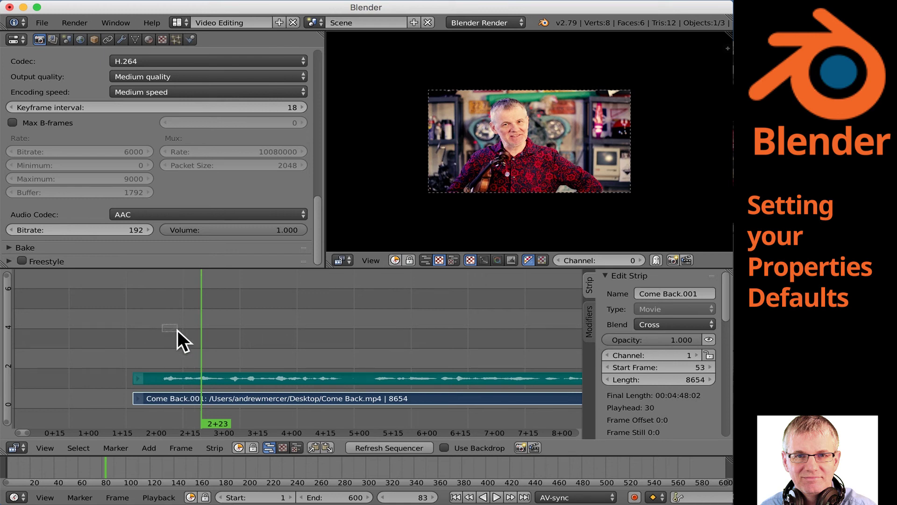
{"action": "key", "text": "a"}
{"action": "key", "text": "b"}
{"action": "left_click_drag", "start_coordinate": [177, 329], "coordinate": [321, 413]}
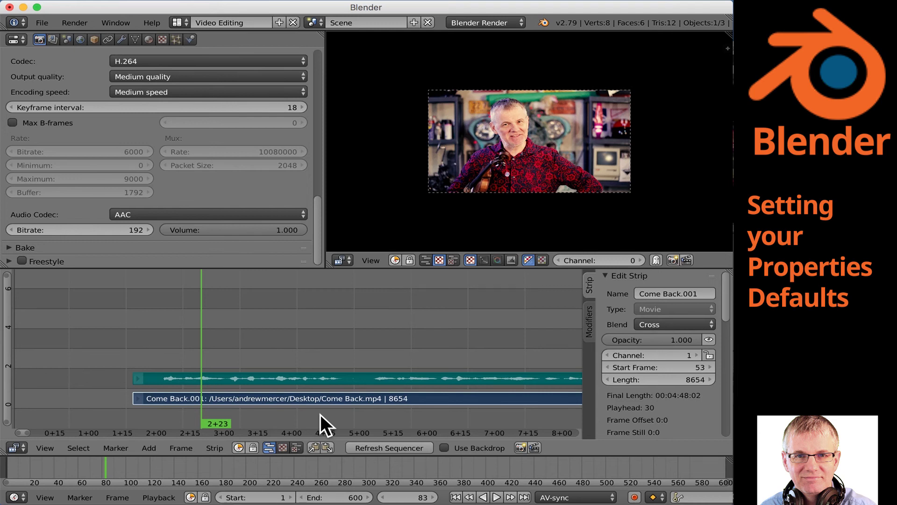
{"action": "key", "text": "k"}
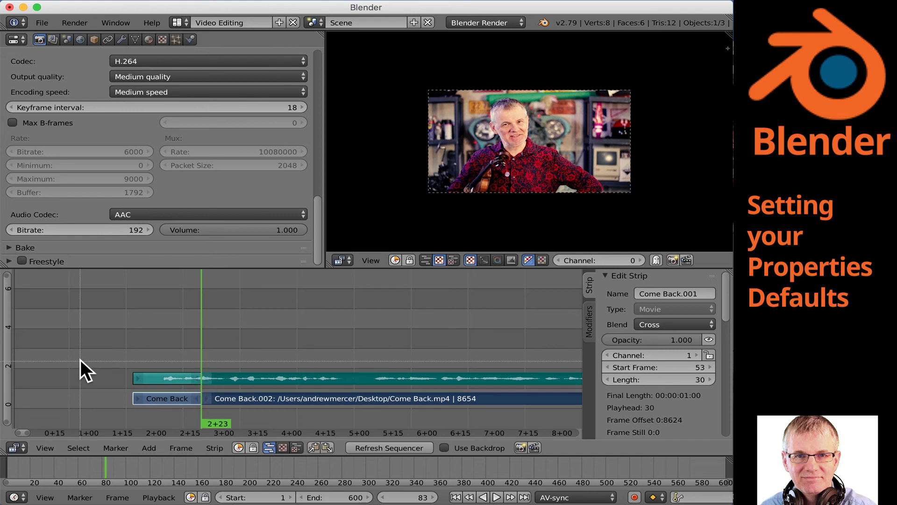
Slide all the cut movie and sound strips together so that the first pieces start at frame 60
{"action": "left_click_drag", "start_coordinate": [127, 343], "coordinate": [183, 415]}
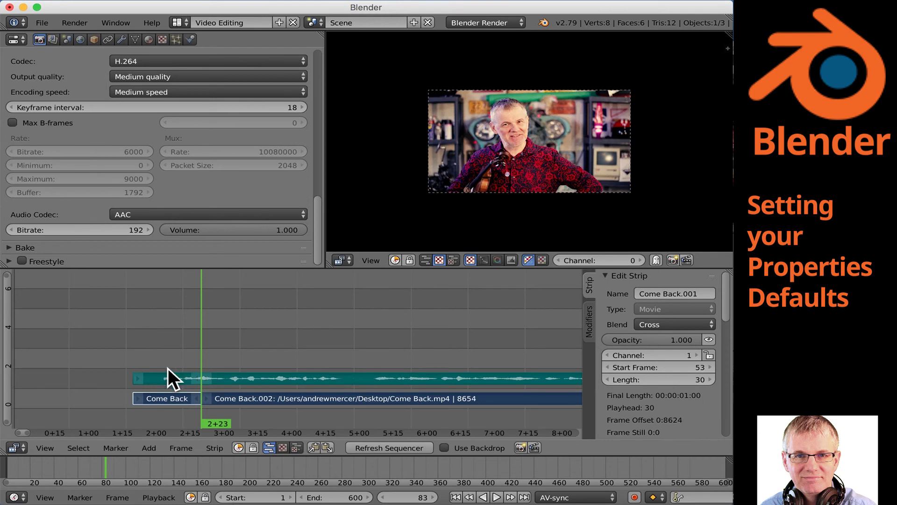
{"action": "key", "text": "g"}
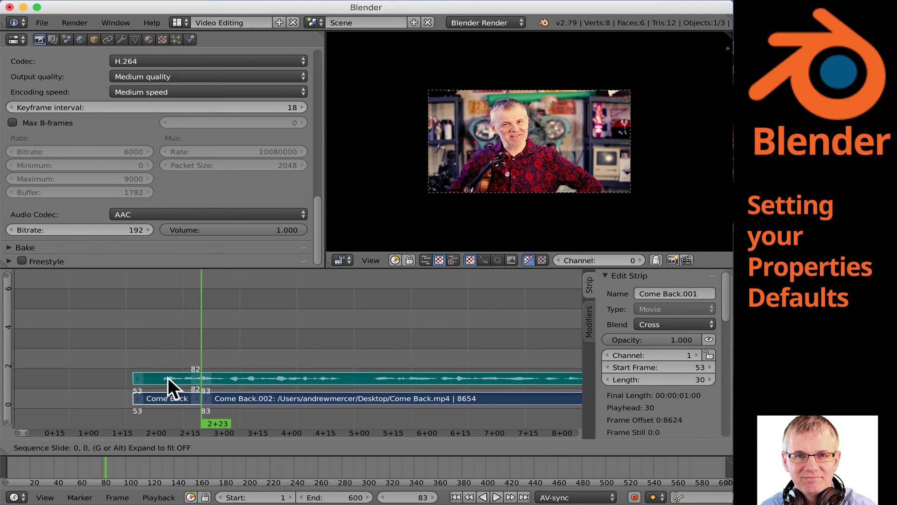
{"action": "left_click", "coordinate": [168, 377]}
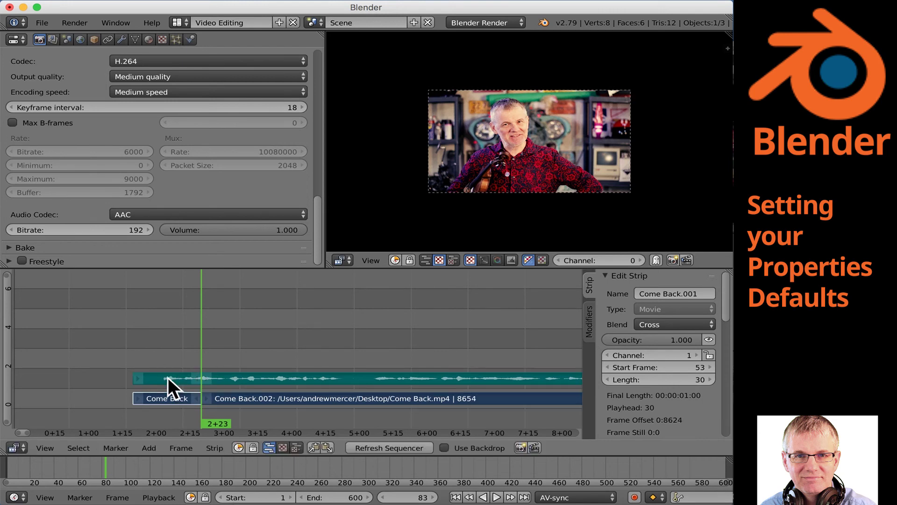
{"action": "key", "text": "b"}
{"action": "left_click_drag", "start_coordinate": [125, 352], "coordinate": [180, 414]}
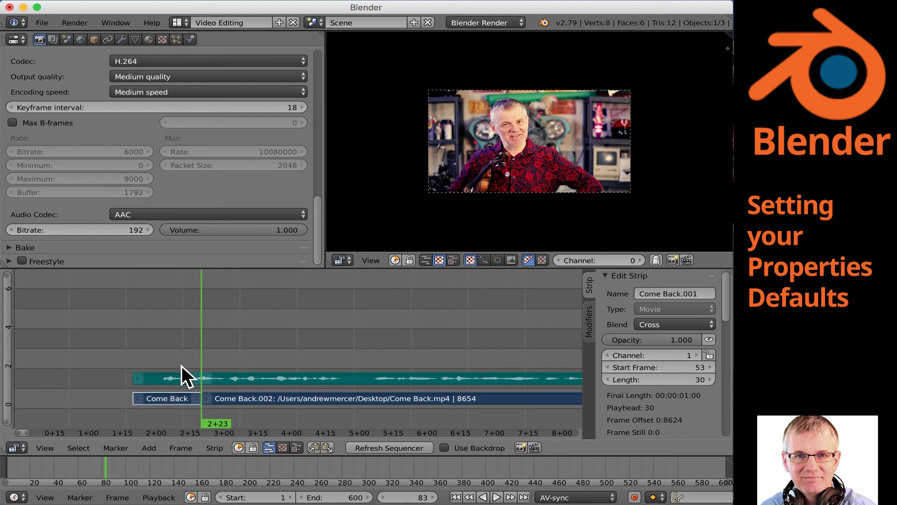
{"action": "key", "text": "g"}
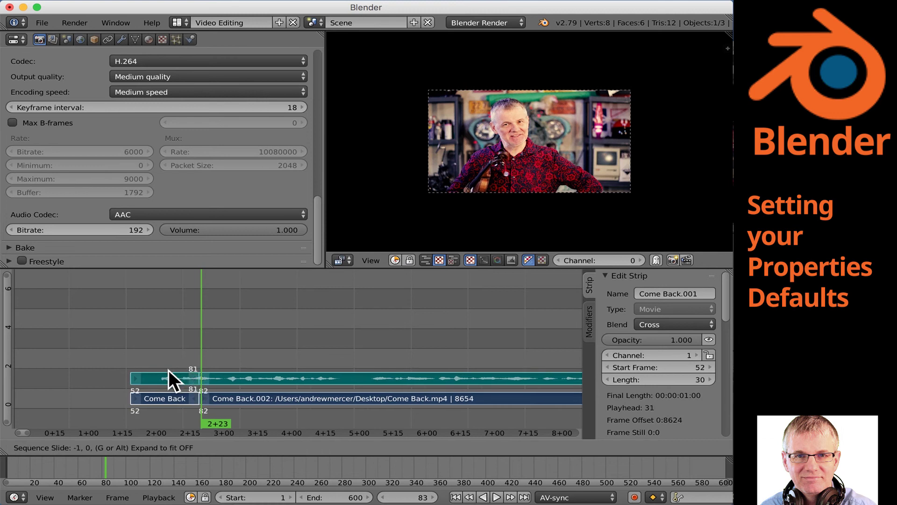
{"action": "left_click", "coordinate": [202, 357]}
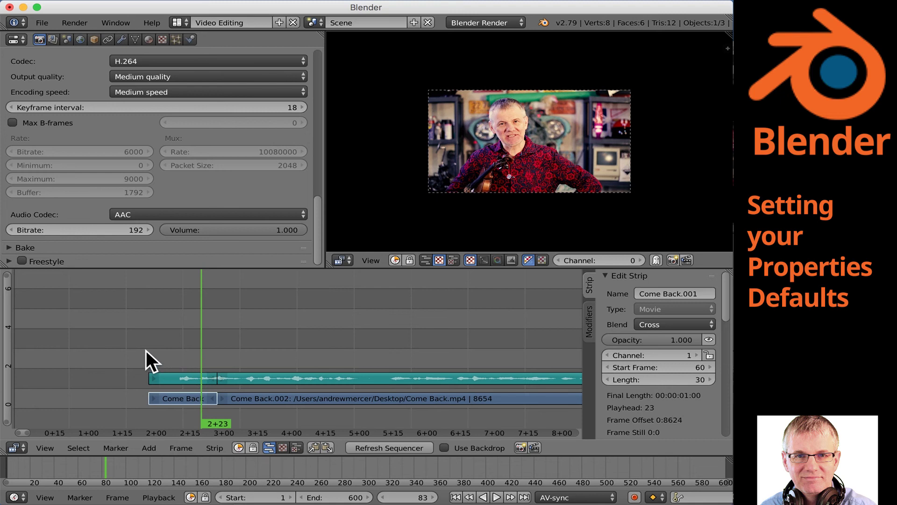
Separate the first movie and sound pieces from the rest and move them to channels 4 and 5, starting at frame 61
{"action": "key", "text": "b"}
{"action": "left_click_drag", "start_coordinate": [145, 351], "coordinate": [191, 412]}
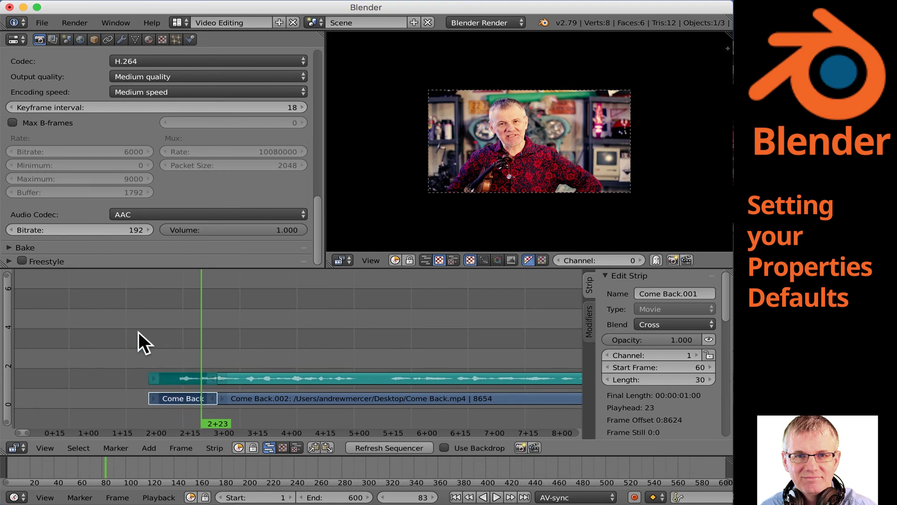
{"action": "key", "text": "g"}
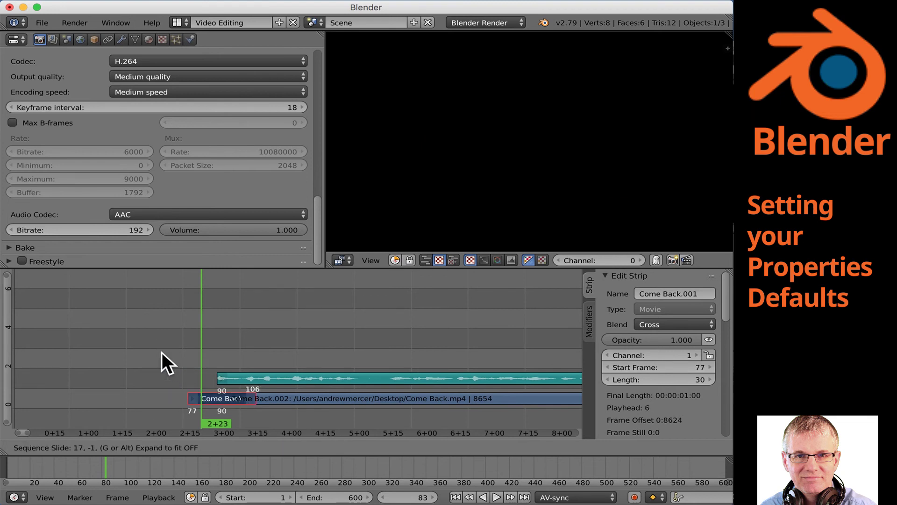
{"action": "left_click", "coordinate": [140, 282]}
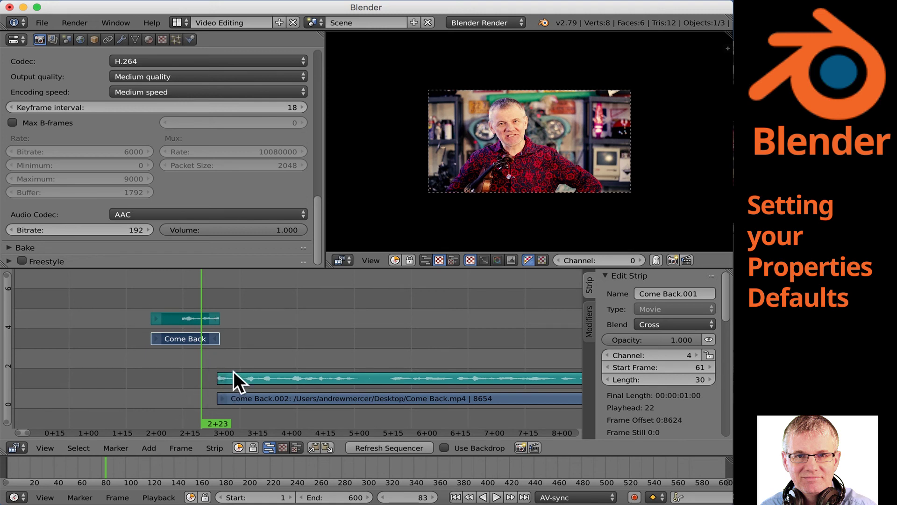
Select the short movie and sound pieces in channels 4 and 5 together and erase them
{"action": "key", "text": "b"}
{"action": "left_click_drag", "start_coordinate": [132, 302], "coordinate": [210, 348]}
{"action": "key", "text": "x"}
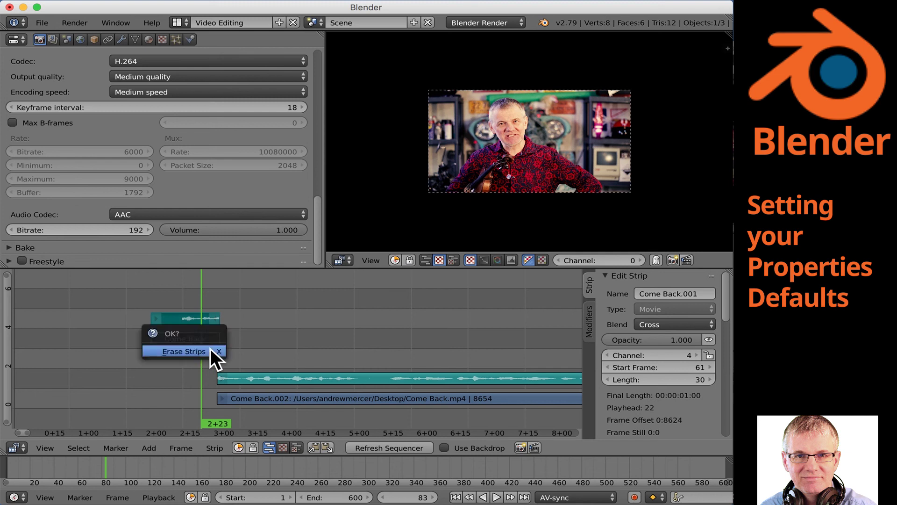
{"action": "left_click", "coordinate": [194, 352]}
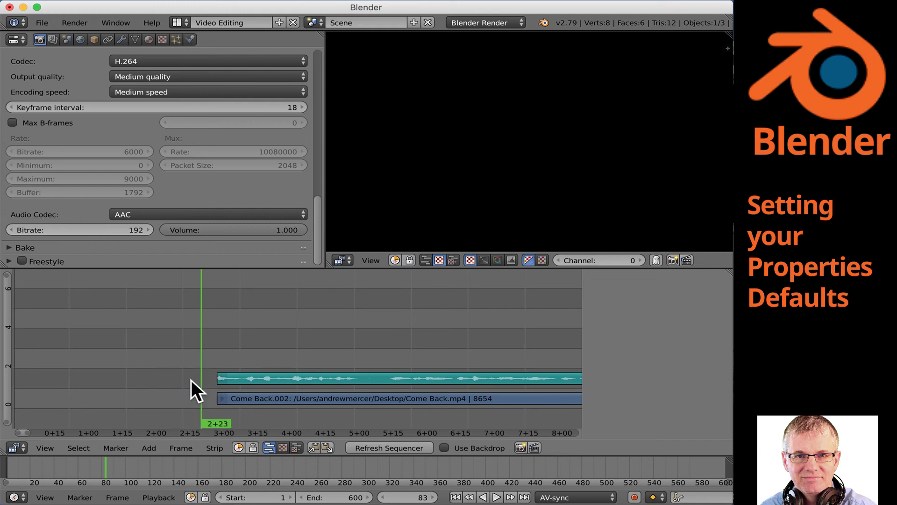
Select the start handle of the remaining movie strip in channel 1 and enable the display of strip offsets
{"action": "right_click", "coordinate": [221, 398]}
{"action": "right_click_drag", "start_coordinate": [221, 398], "coordinate": [201, 394]}
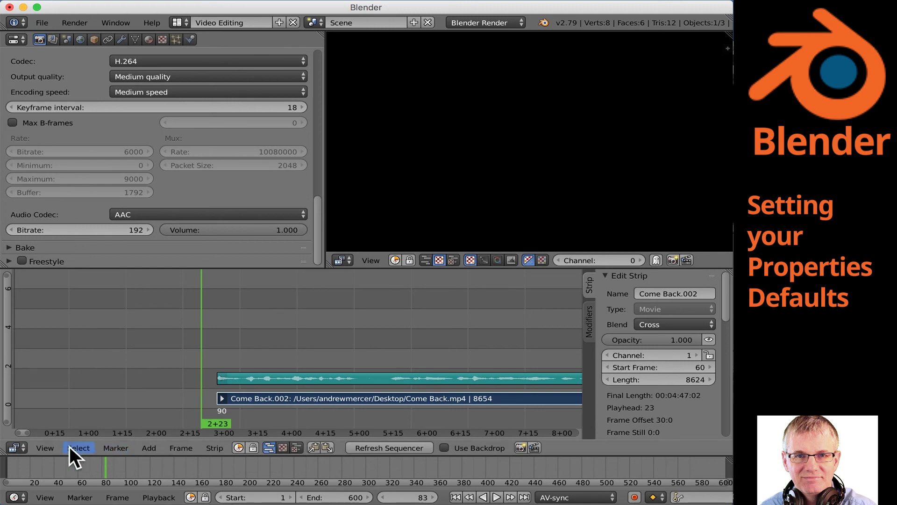
{"action": "left_click", "coordinate": [47, 446]}
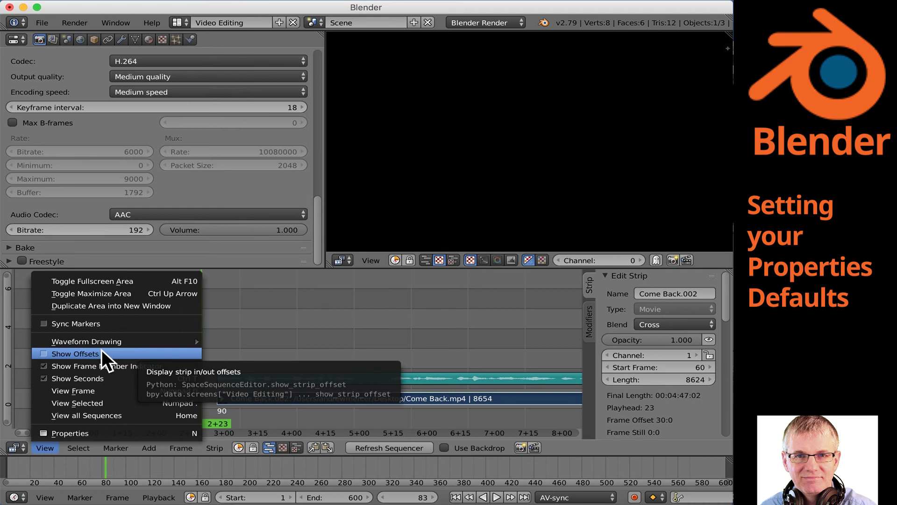
{"action": "left_click", "coordinate": [67, 354]}
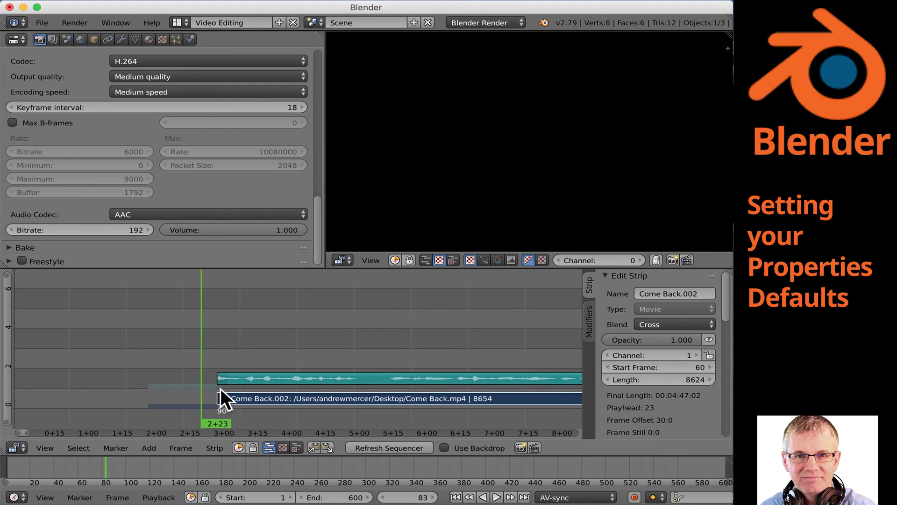
Place the playhead at frame 123 and extend the movie strip's start earlier, to a frame offset of 5
{"action": "left_click_drag", "start_coordinate": [198, 294], "coordinate": [293, 334]}
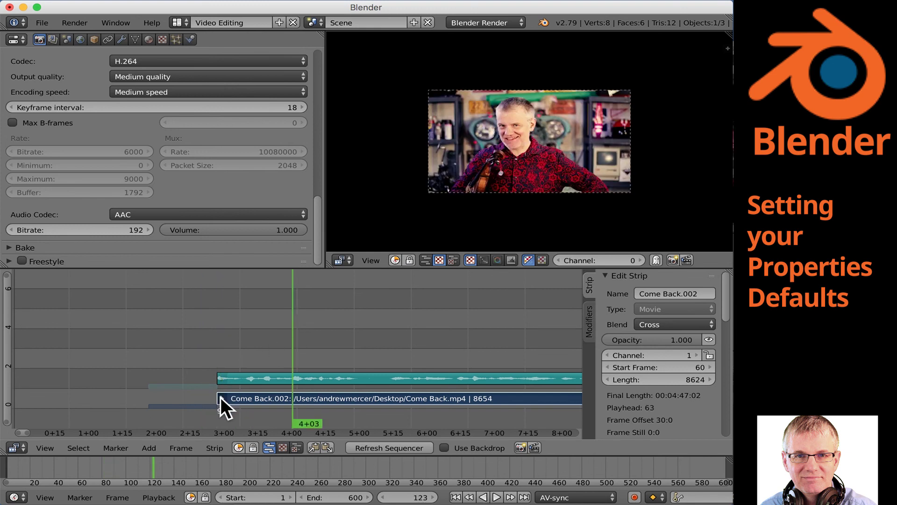
{"action": "key", "text": "g"}
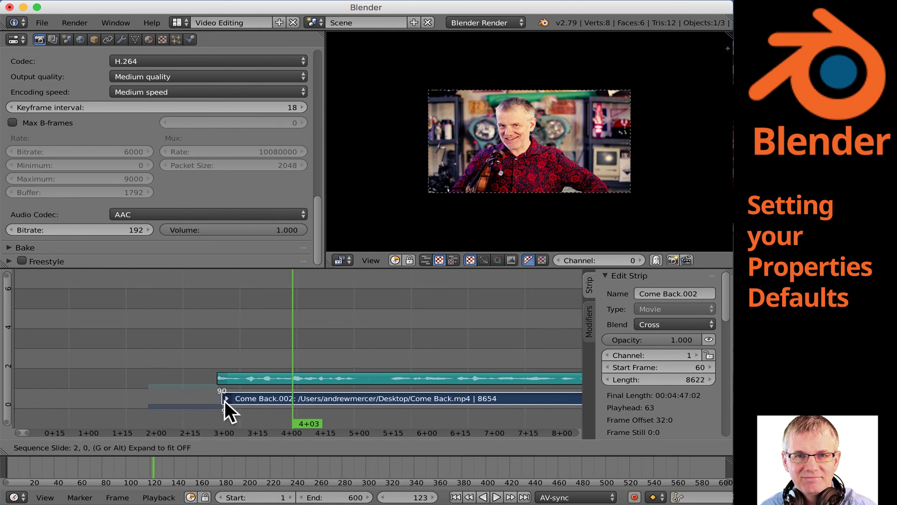
{"action": "left_click", "coordinate": [165, 404]}
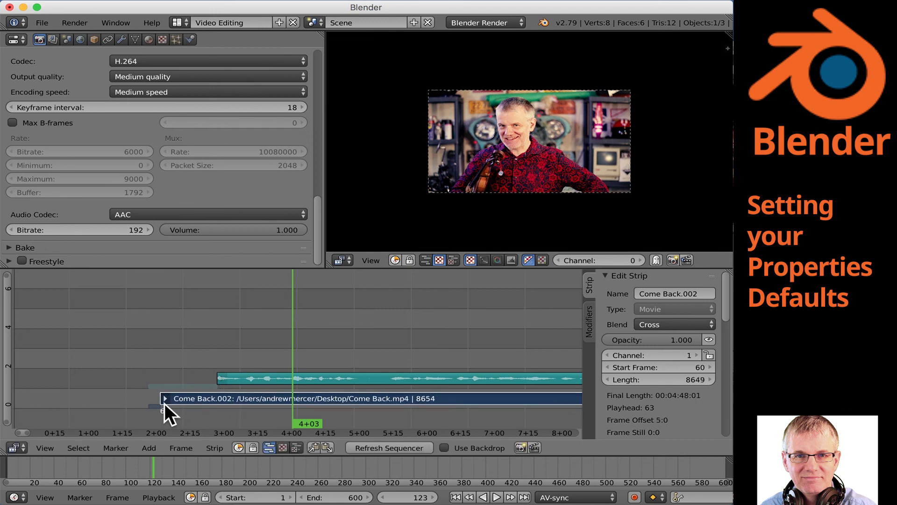
Erase all remaining movie and sound strips to leave the sequencer empty
{"action": "left_click", "coordinate": [44, 448]}
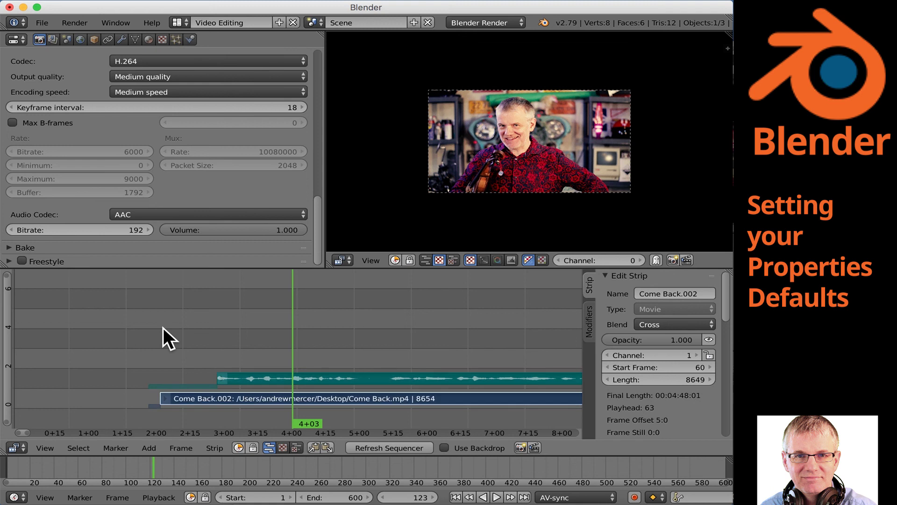
{"action": "key", "text": "x"}
{"action": "left_click", "coordinate": [137, 331]}
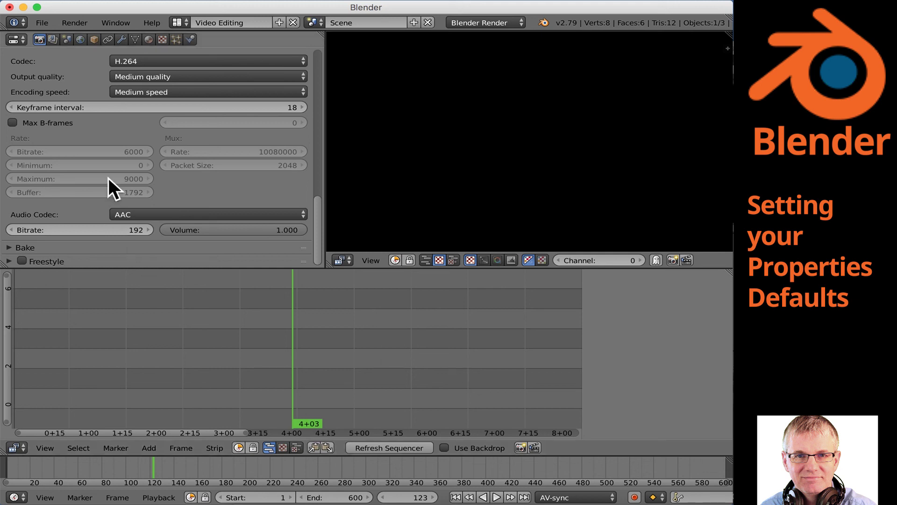
Save the empty video editing setup with strip offsets shown as the startup file
{"action": "left_click", "coordinate": [41, 23]}
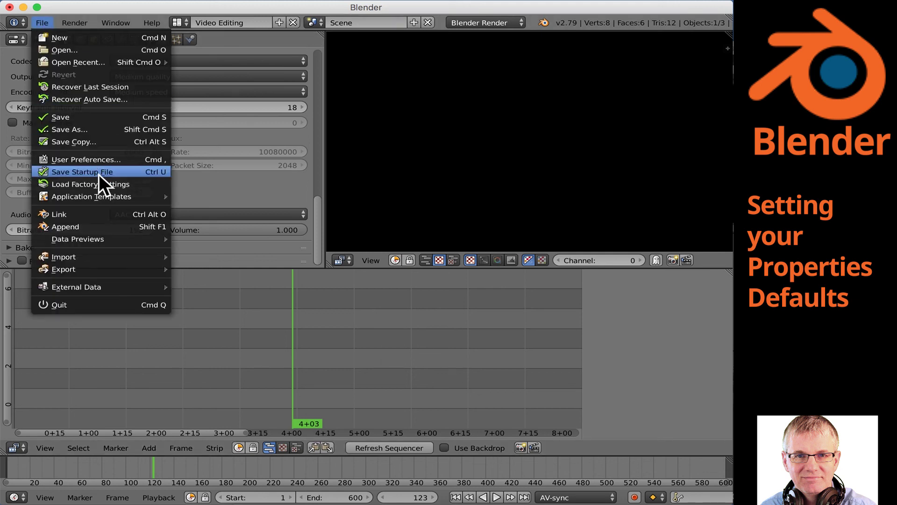
{"action": "left_click", "coordinate": [114, 171]}
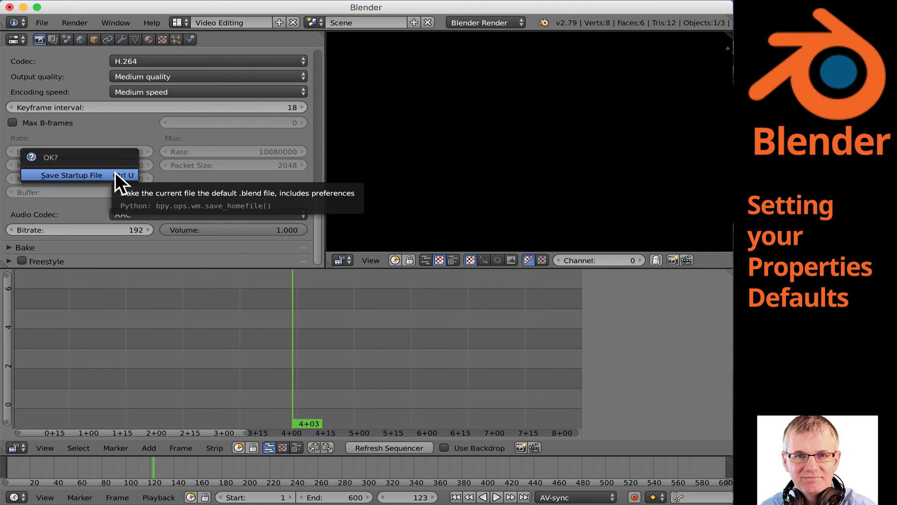
{"action": "left_click", "coordinate": [115, 171]}
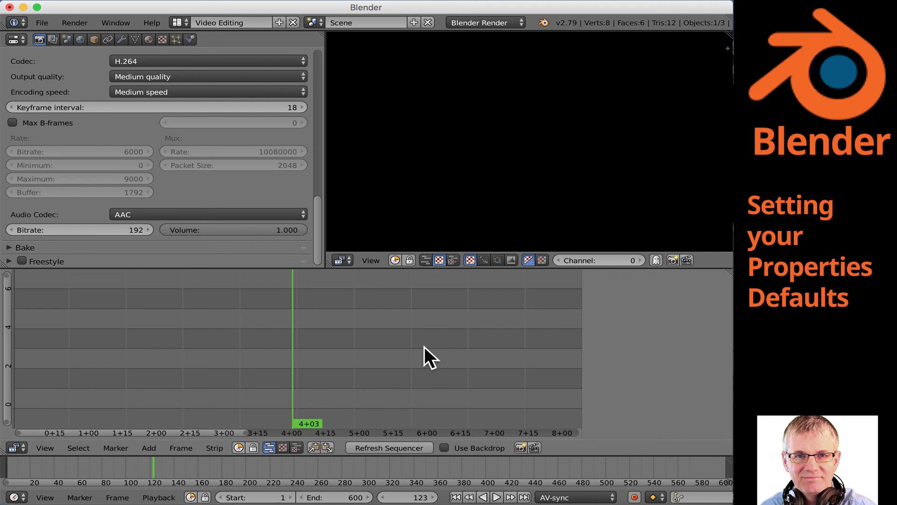
Set the sequencer's memory cache limit to 12000 in the system preferences
{"action": "left_click", "coordinate": [42, 23]}
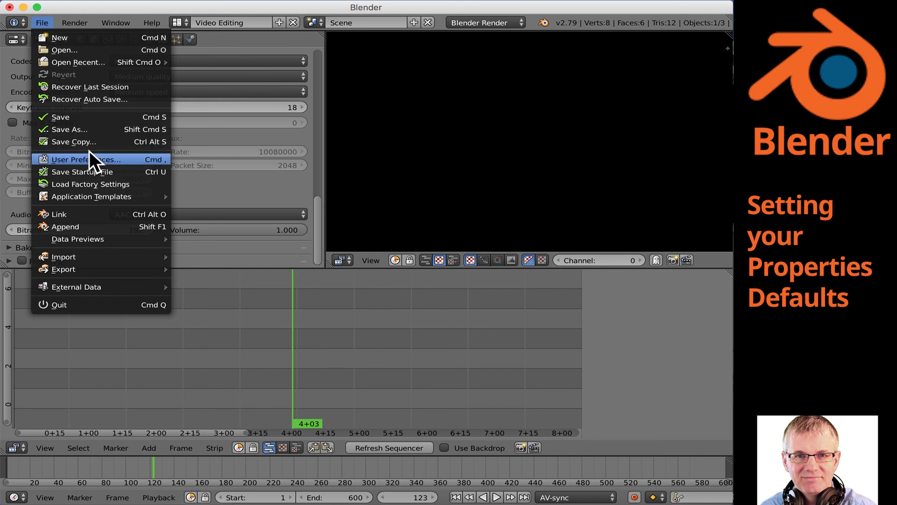
{"action": "left_click", "coordinate": [127, 160]}
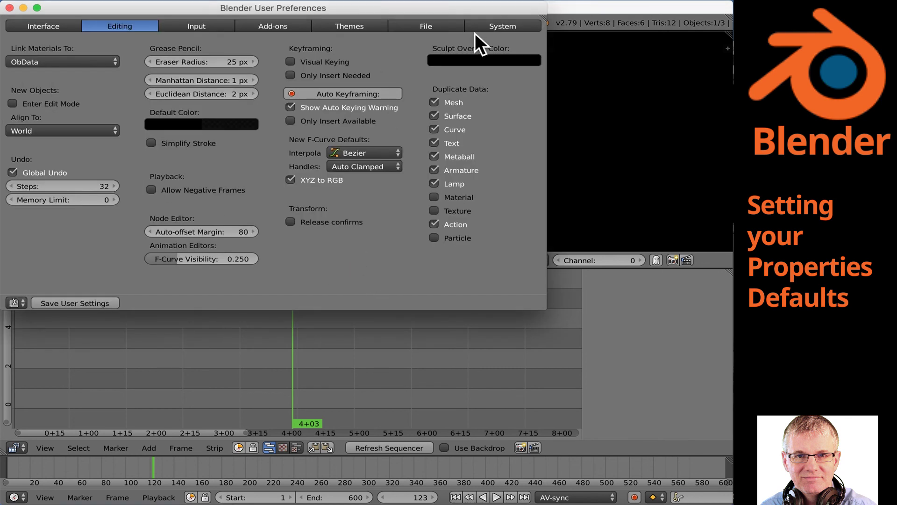
{"action": "left_click", "coordinate": [502, 26]}
{"action": "scroll", "coordinate": [538, 125], "scroll_direction": "down", "scroll_amount": 5}
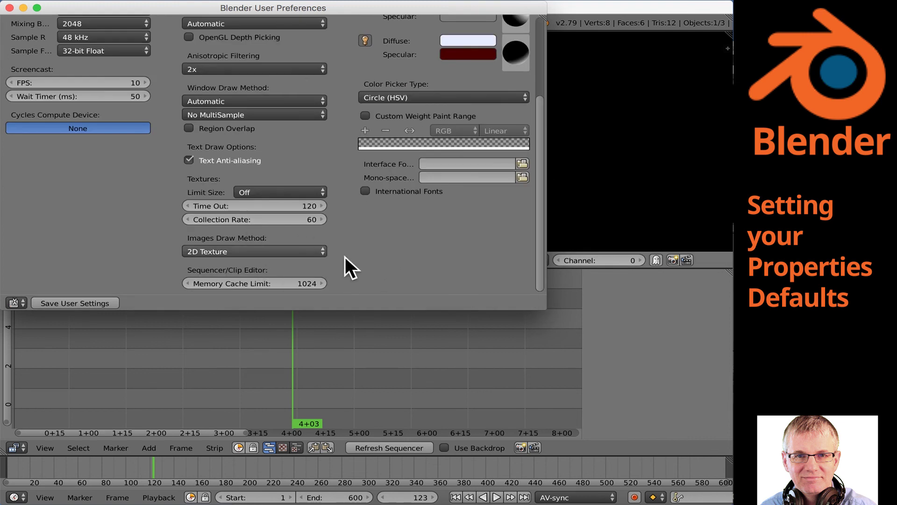
{"action": "left_click", "coordinate": [284, 283]}
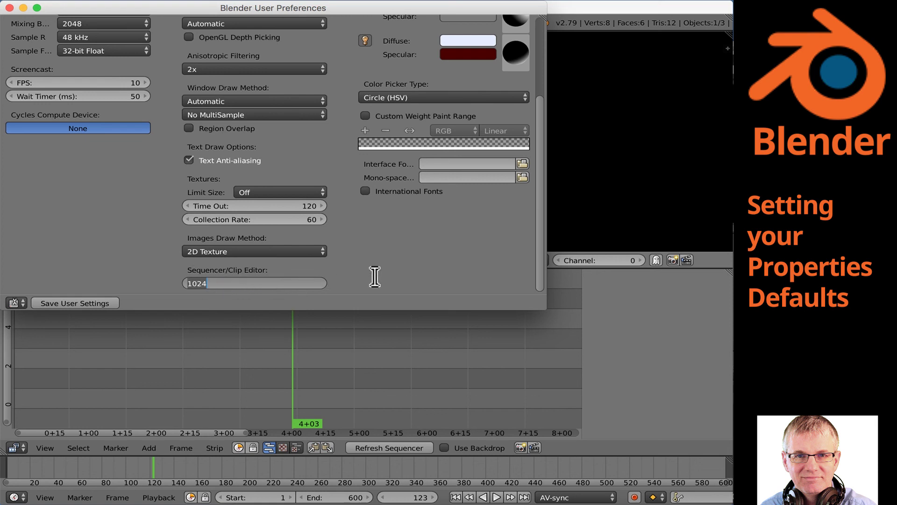
{"action": "key", "text": "Return"}
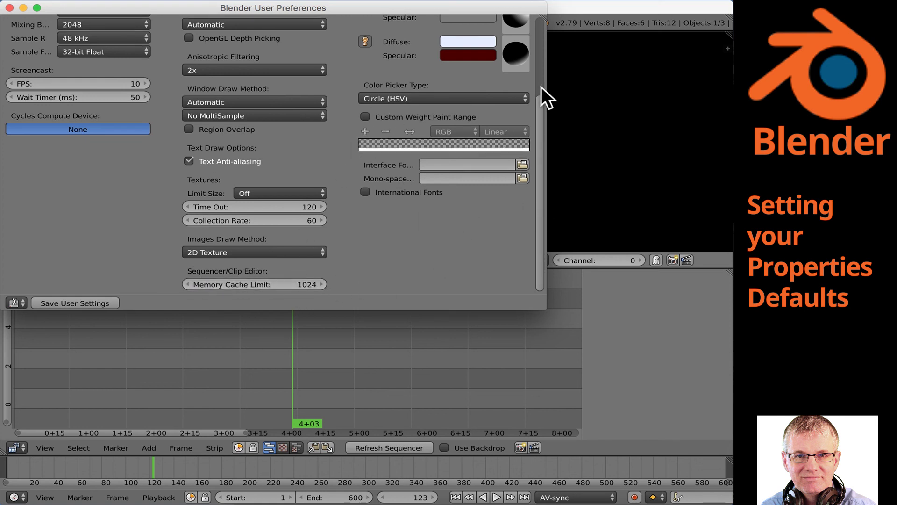
{"action": "scroll", "coordinate": [541, 87], "scroll_direction": "up", "scroll_amount": 5}
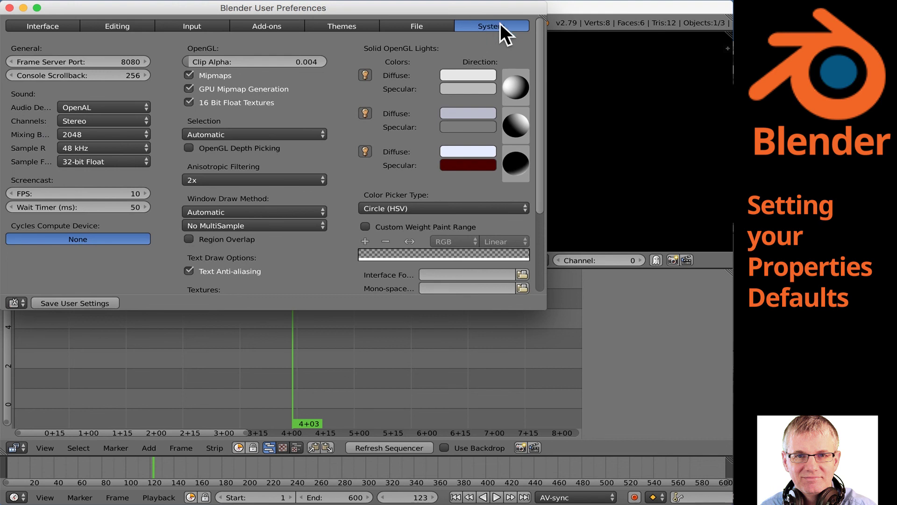
{"action": "scroll", "coordinate": [538, 73], "scroll_direction": "down", "scroll_amount": 5}
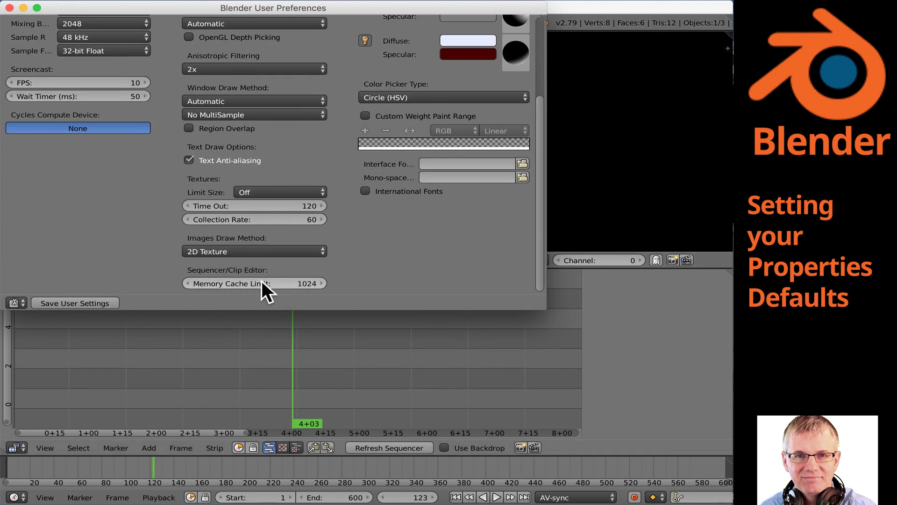
{"action": "left_click", "coordinate": [279, 284]}
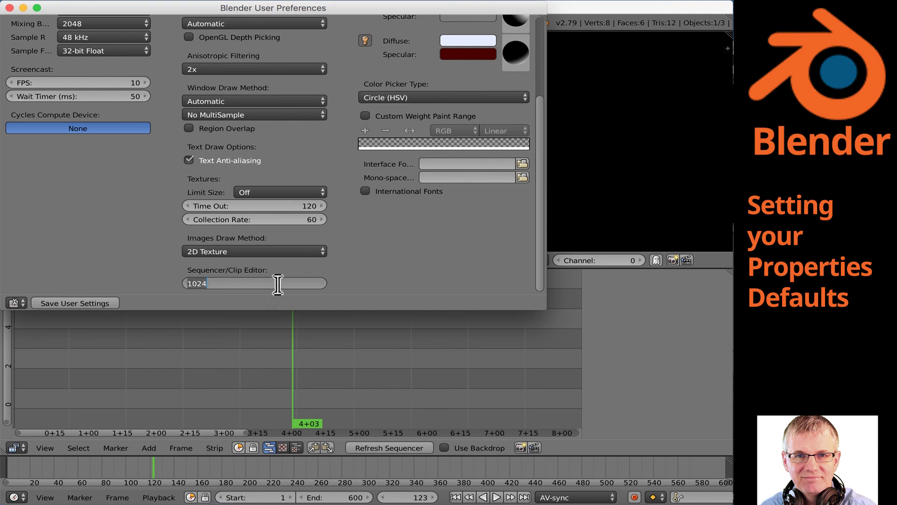
{"action": "type", "text": "12000"}
{"action": "key", "text": "Return"}
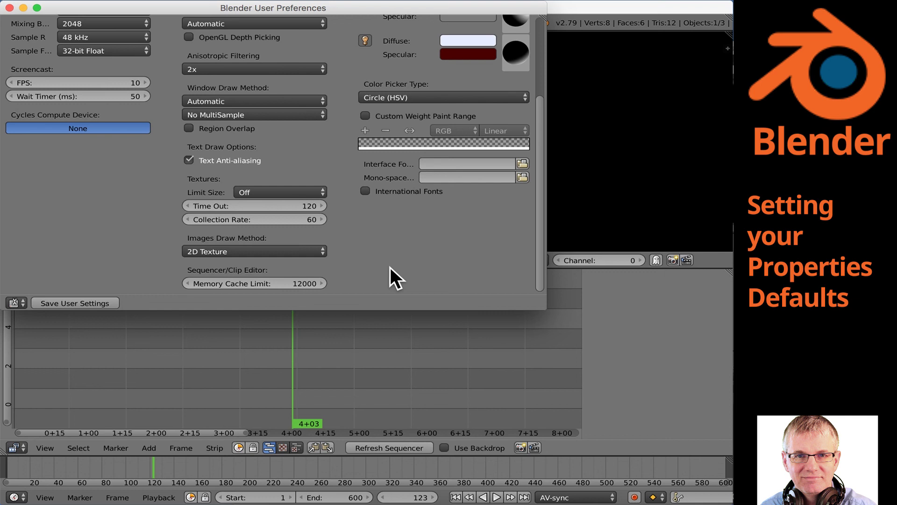
Save the user settings, close the preferences, and save the startup file again
{"action": "left_click", "coordinate": [65, 304]}
{"action": "left_click", "coordinate": [9, 8]}
{"action": "left_click", "coordinate": [42, 23]}
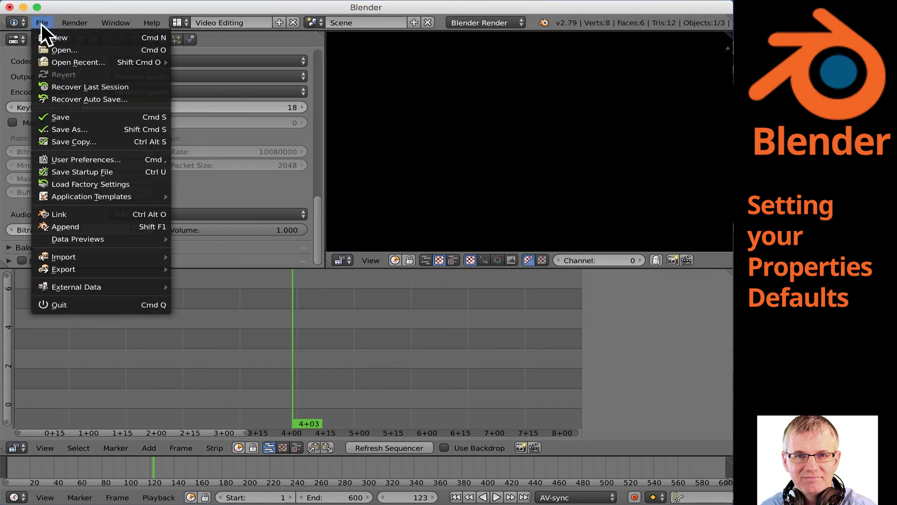
{"action": "left_click", "coordinate": [124, 174]}
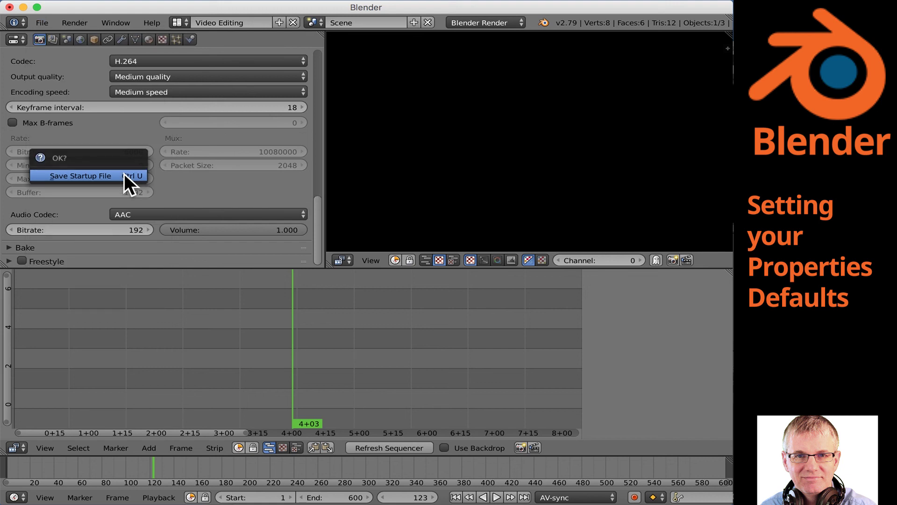
{"action": "left_click", "coordinate": [95, 176]}
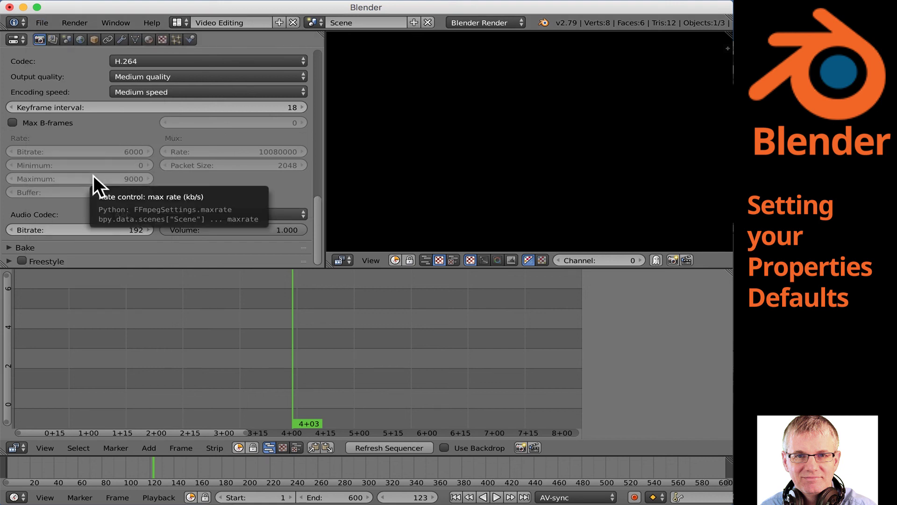